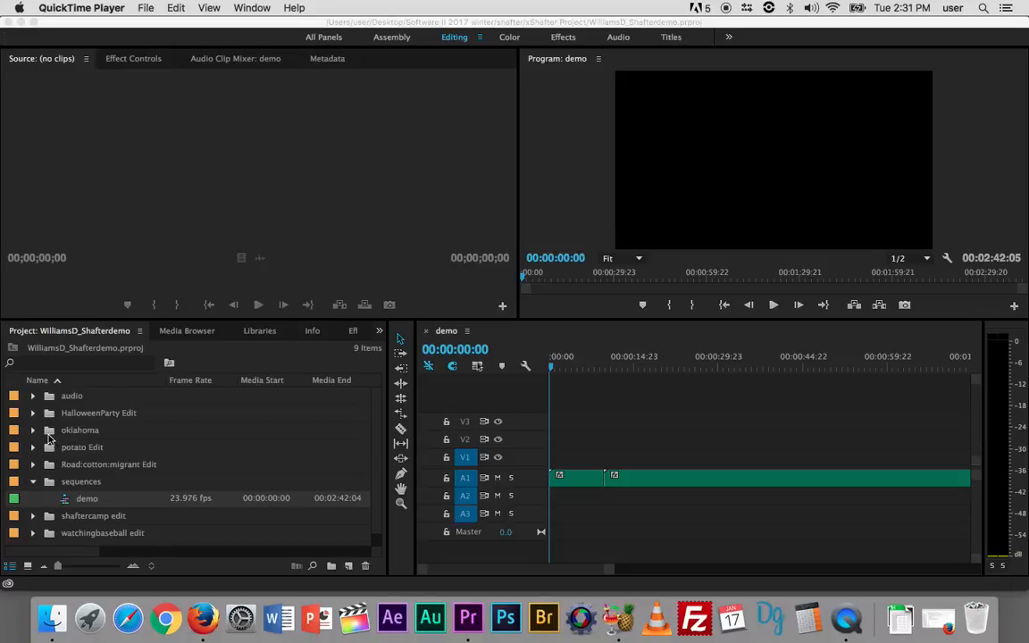
- Open the oklahoma bin in its own window and show its images as thumbnails
double_click(48, 436)
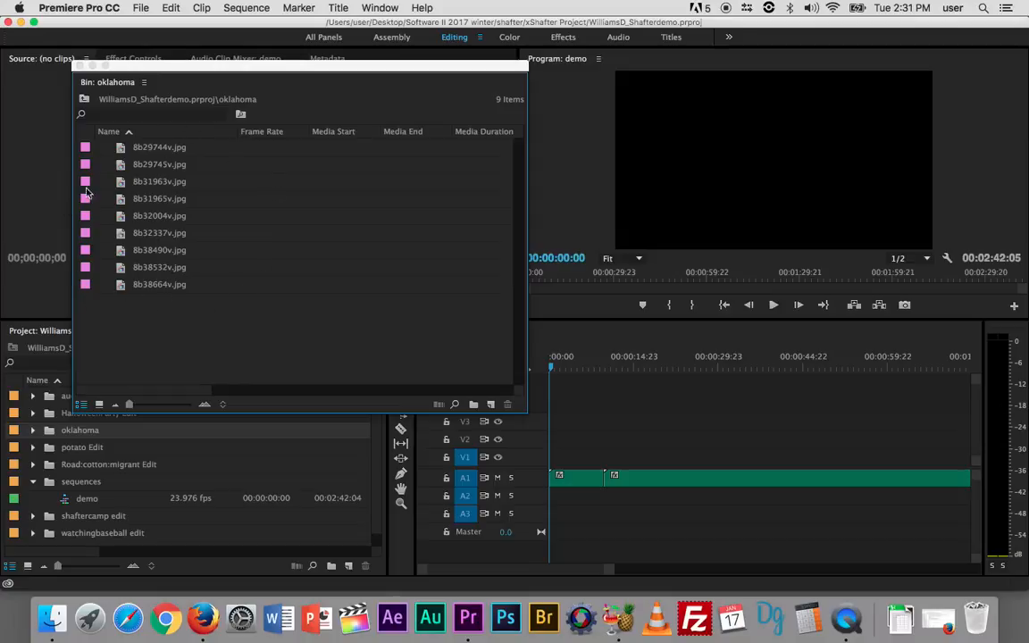
click(99, 404)
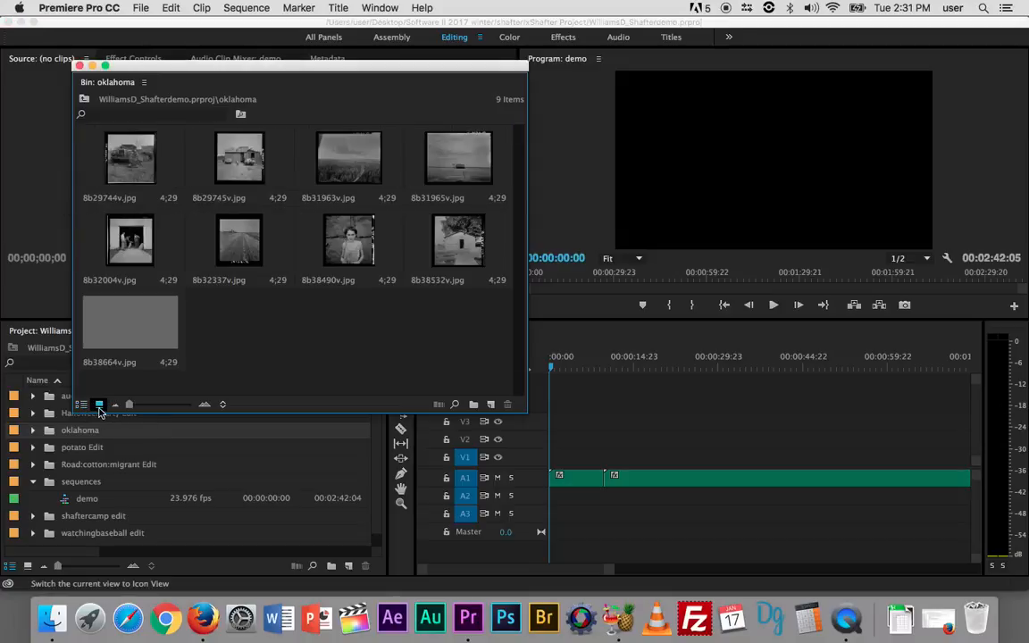
click(81, 404)
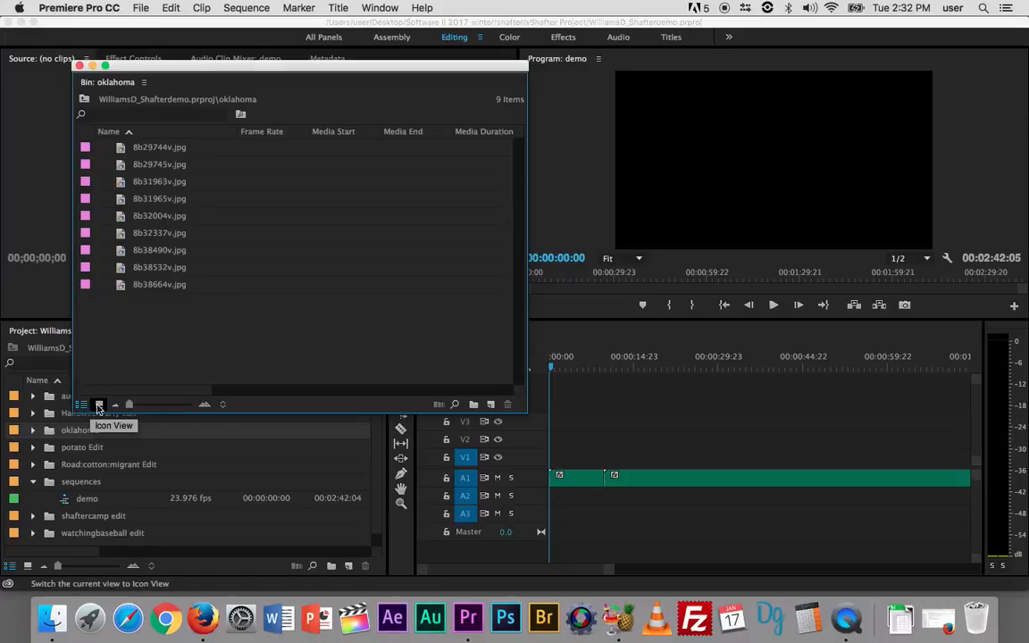
click(99, 405)
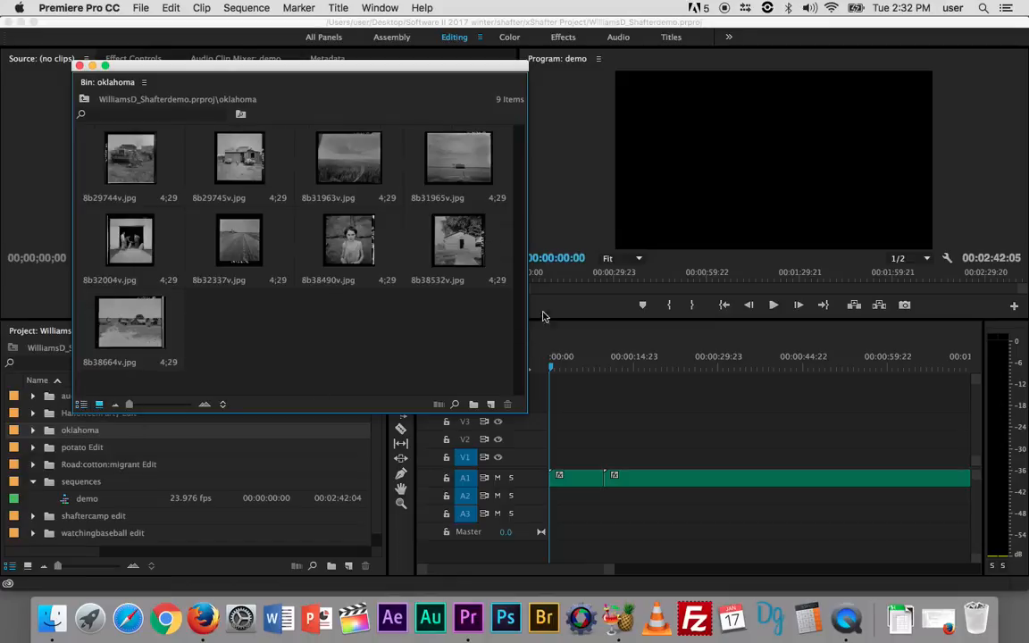
- Widen the oklahoma bin window, enlarge its thumbnails, and move the window up to uncover the timeline tracks
drag(528, 257, 980, 216)
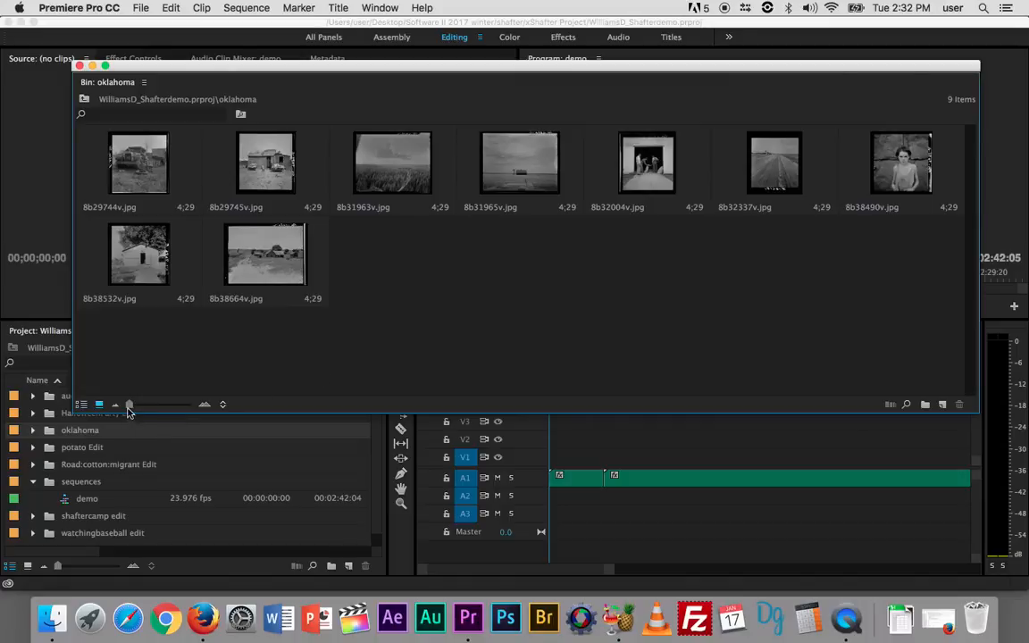
drag(129, 409, 139, 409)
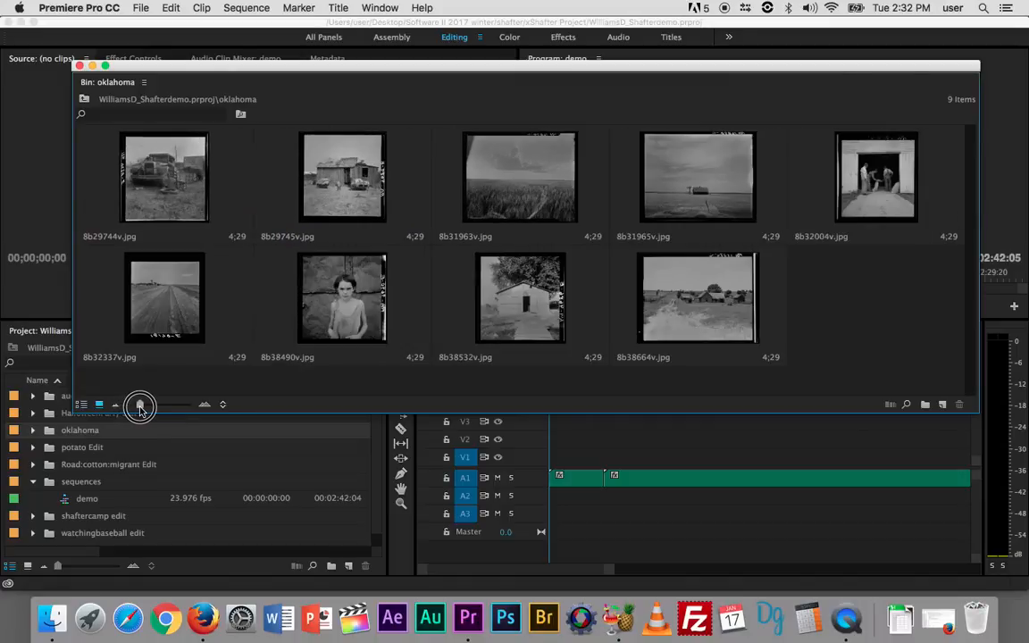
click(518, 70)
drag(518, 69, 521, 41)
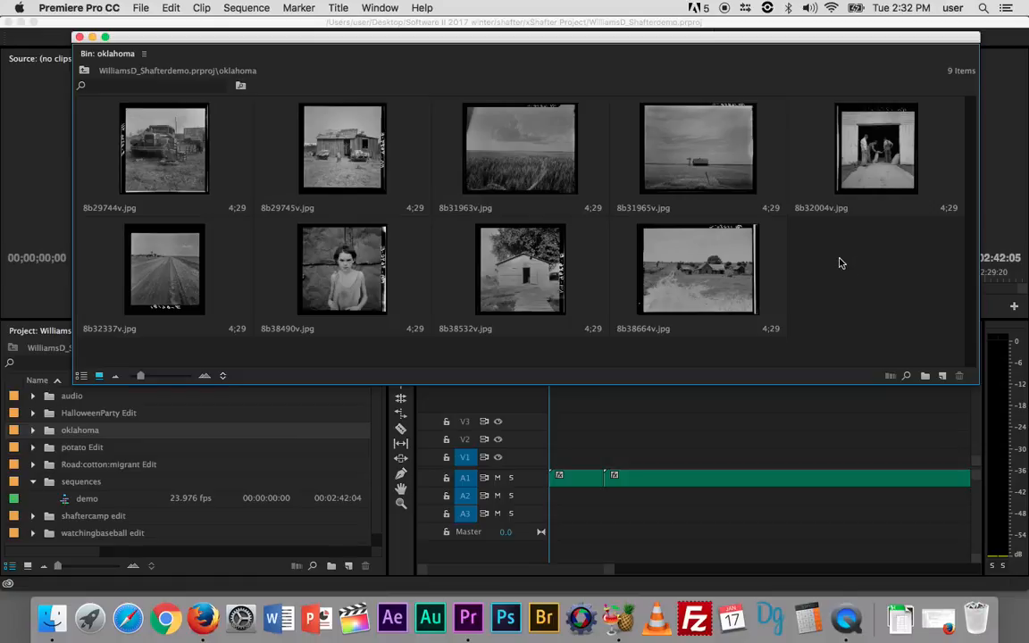
- Move the playhead to 00:00:09:20, where the second audio clip starts, and place 8b31963v.jpg there on track V1
click(479, 134)
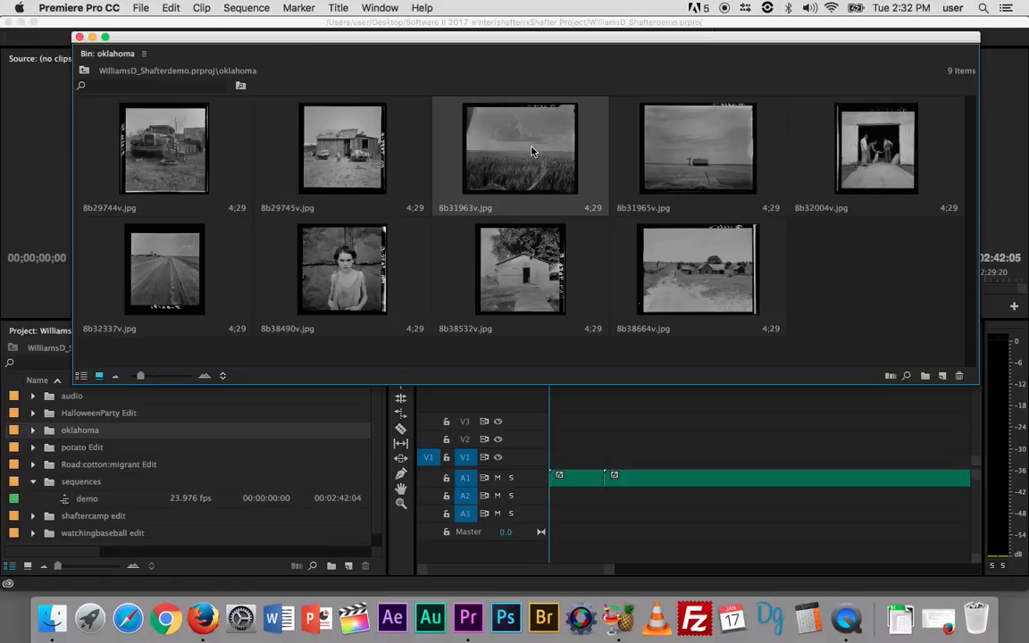
click(560, 439)
key(Down)
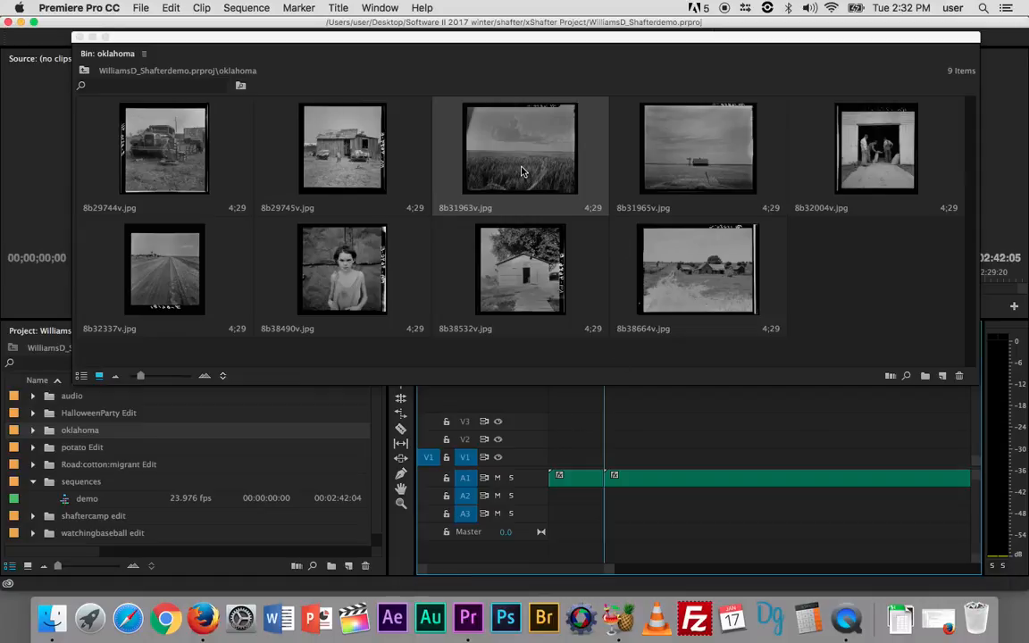
drag(523, 170, 613, 454)
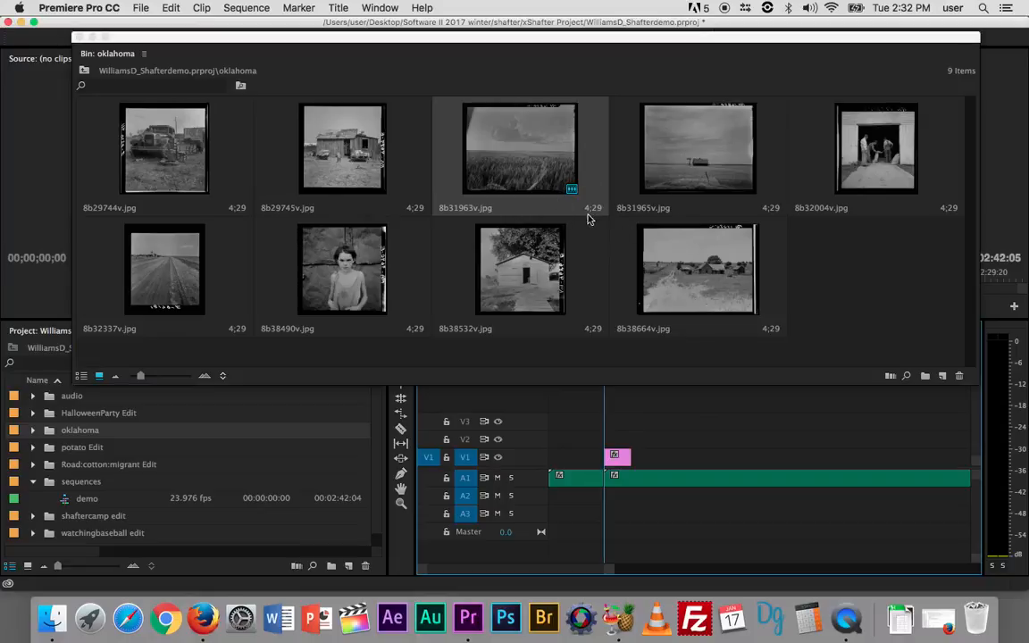
mouse_move(573, 194)
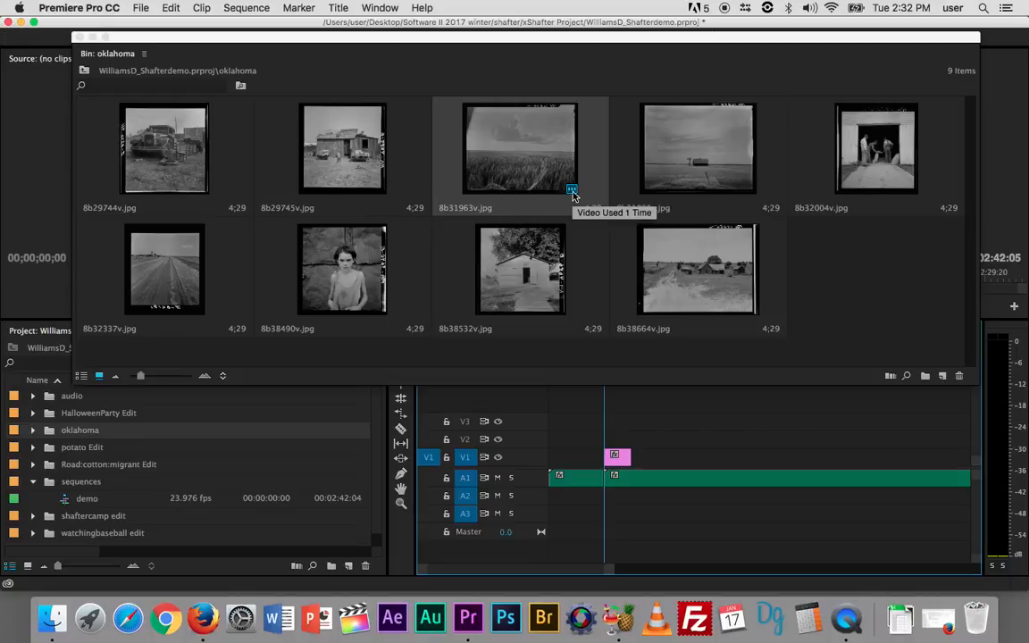
- Append 8b31965v.jpg, 8b38664v.jpg, 8b29745v.jpg, 8b38532v.jpg and 8b32337v.jpg end to end after the first image on track V1
drag(682, 161, 642, 455)
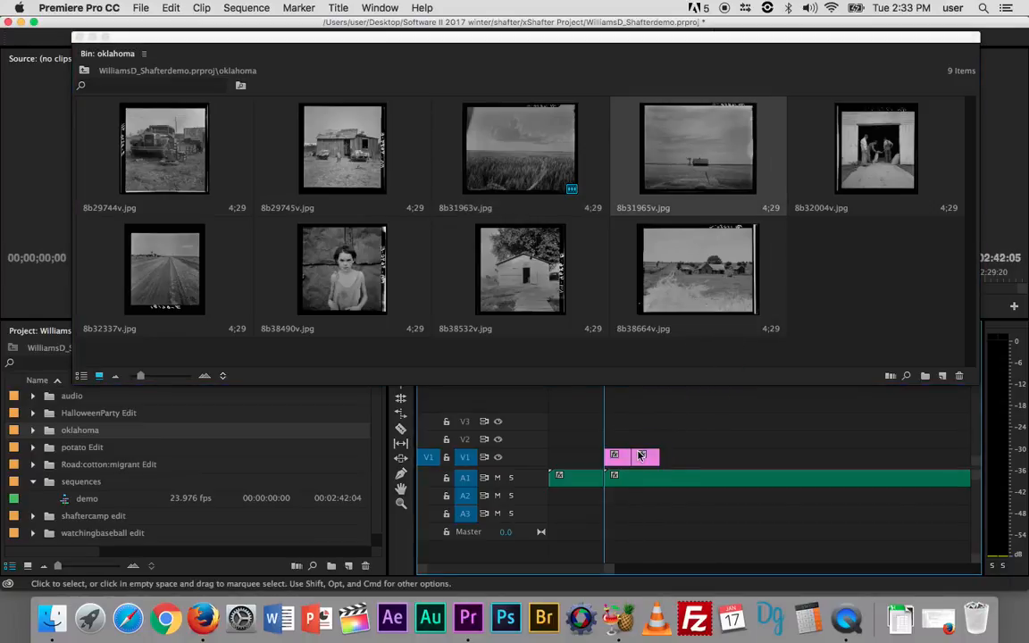
drag(639, 249, 661, 457)
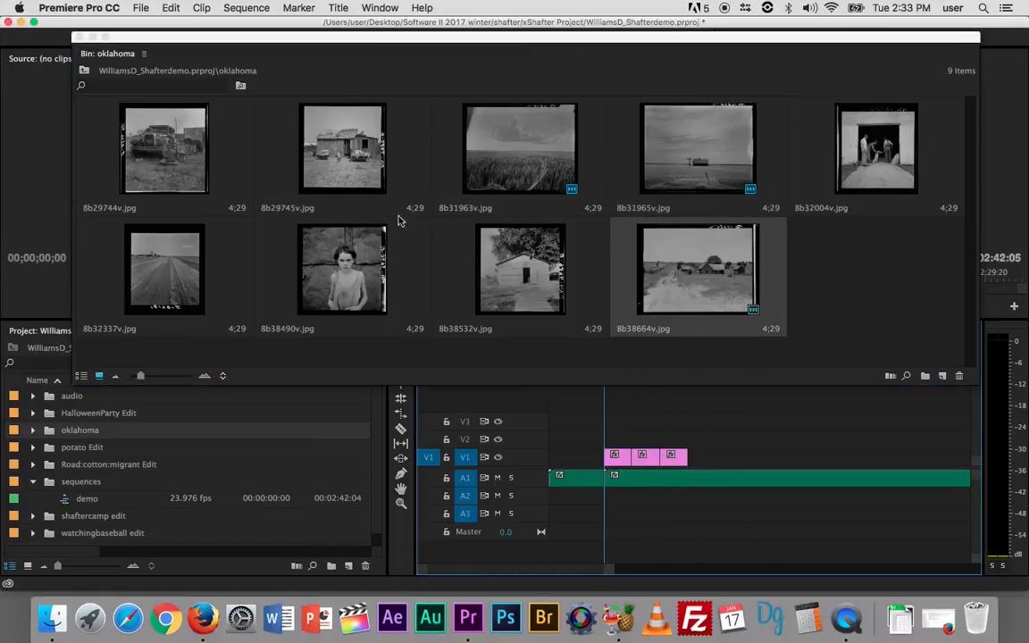
drag(341, 157, 684, 458)
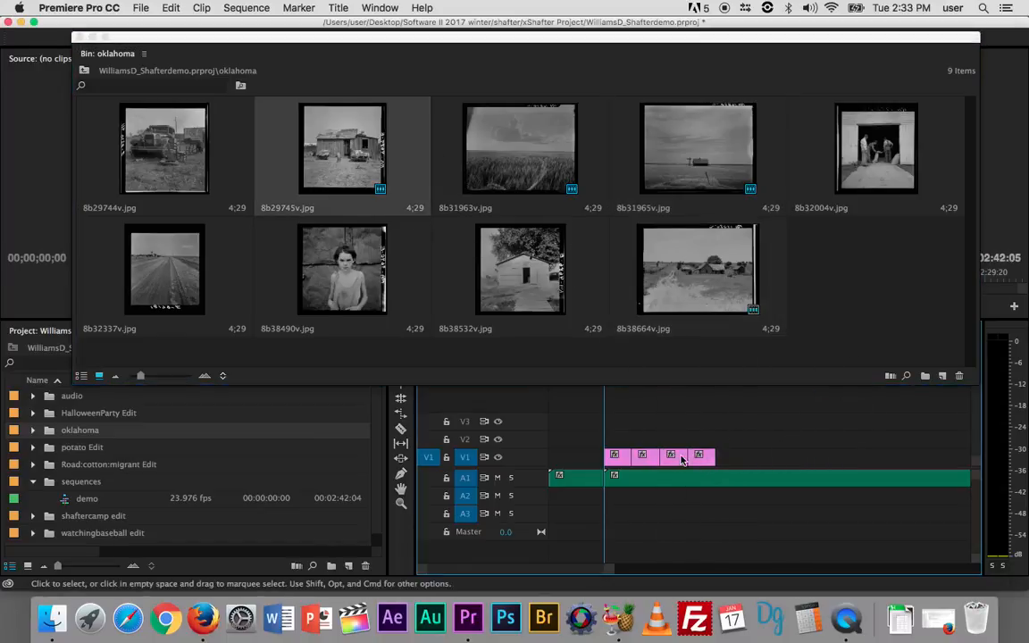
drag(522, 296, 716, 459)
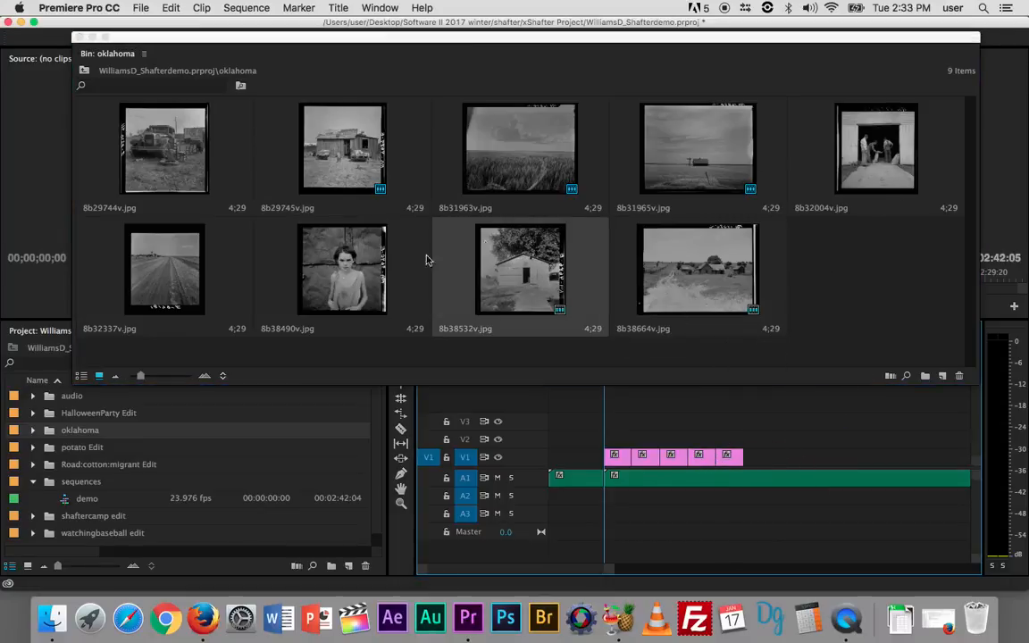
click(175, 266)
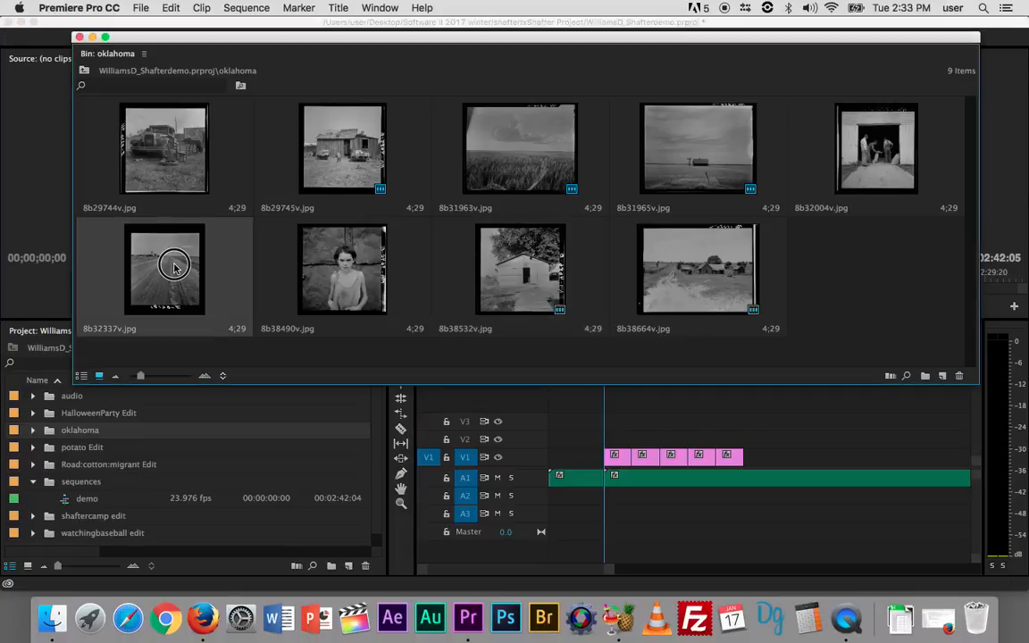
drag(174, 266, 751, 460)
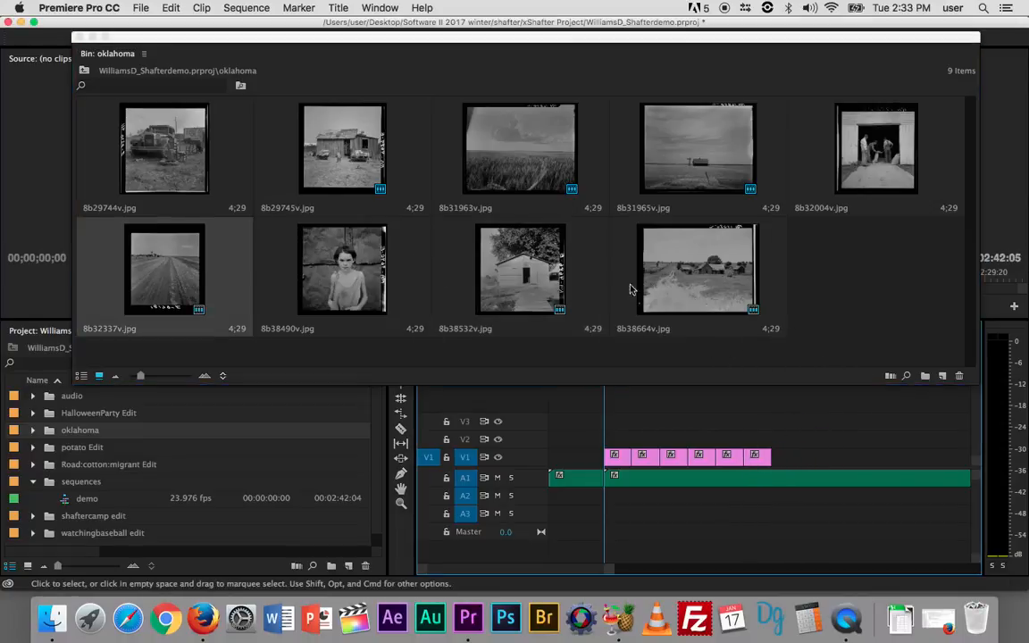
- Append 8b29744v.jpg, 8b32004v.jpg and 8b38490v.jpg to the V1 image sequence, and close the oklahoma bin
click(162, 164)
drag(161, 163, 778, 455)
drag(875, 209, 806, 456)
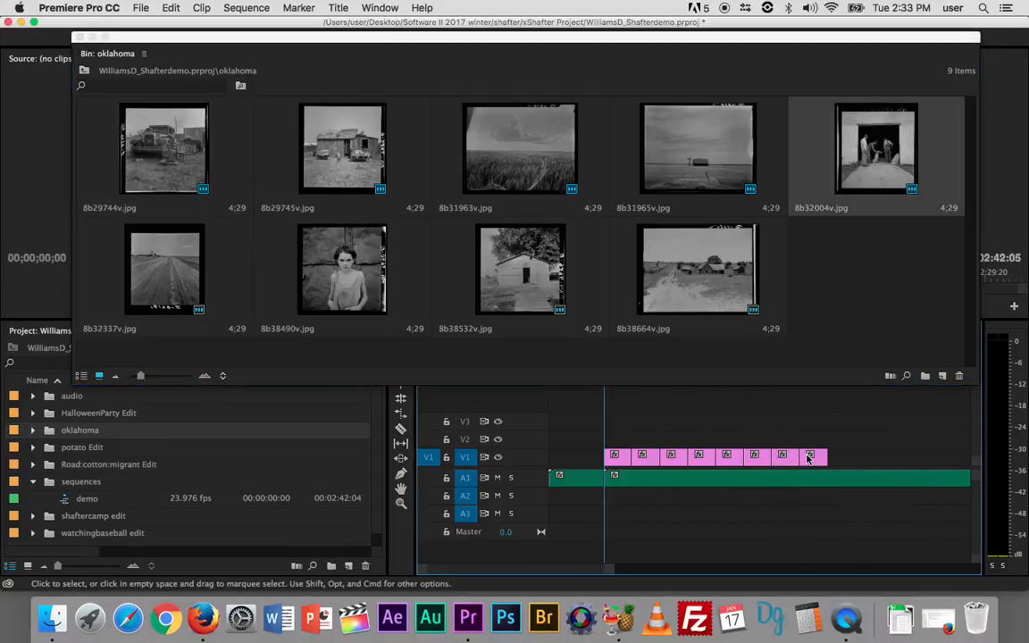
click(356, 259)
drag(357, 259, 838, 465)
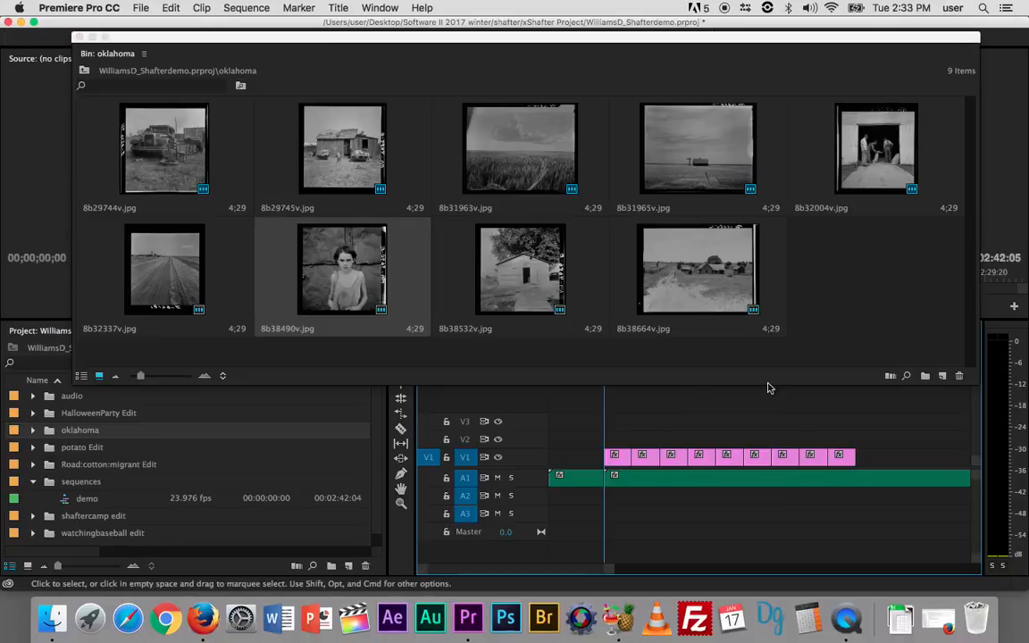
click(78, 36)
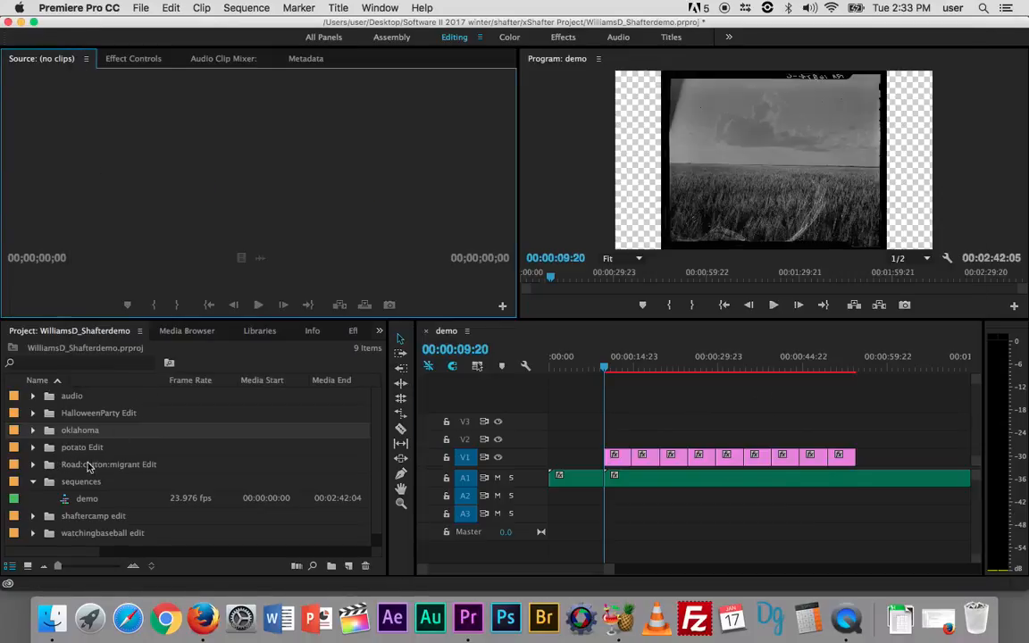
- Open the Road:cotton:migrant Edit bin in a widened window and move it clear of the timeline tracks
double_click(49, 464)
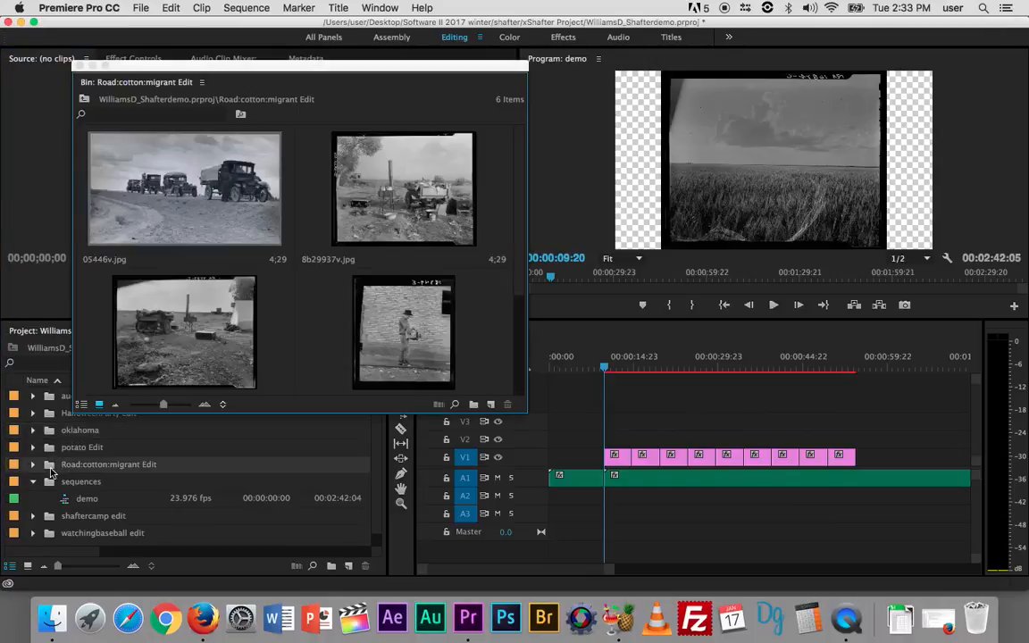
drag(528, 231, 1001, 220)
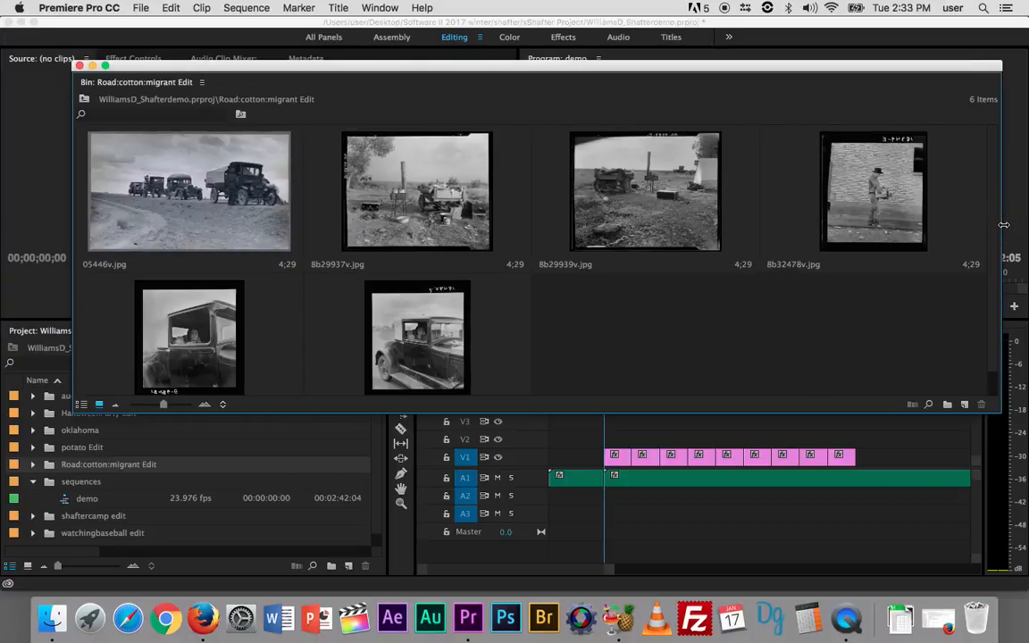
drag(720, 69, 707, 25)
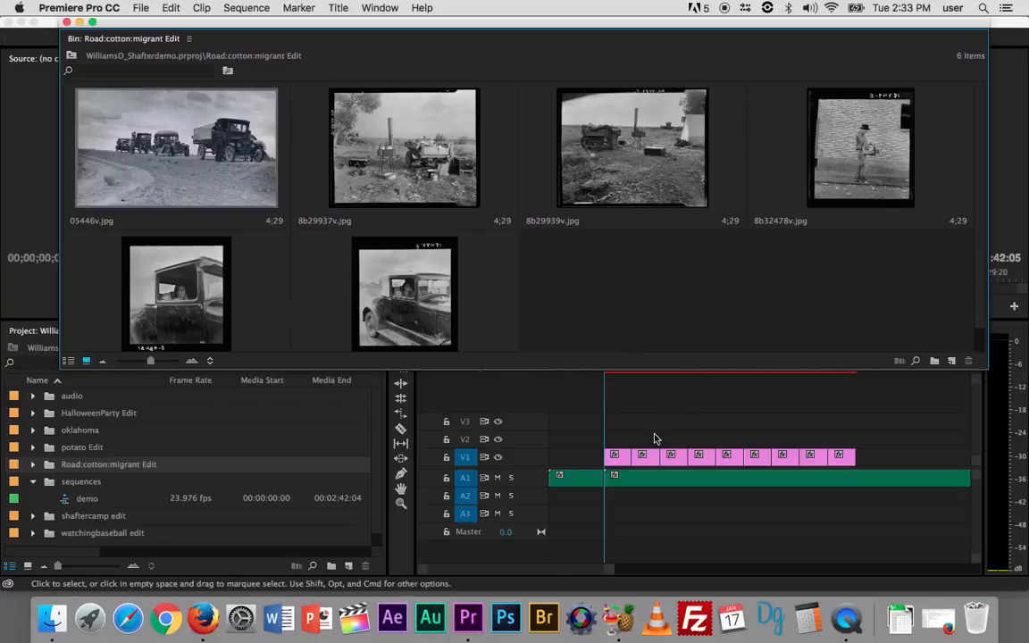
- Append 8b29939v.jpg and 8b29937v.jpg to the end of the image sequence on track V1
scroll(655, 438, right, 3)
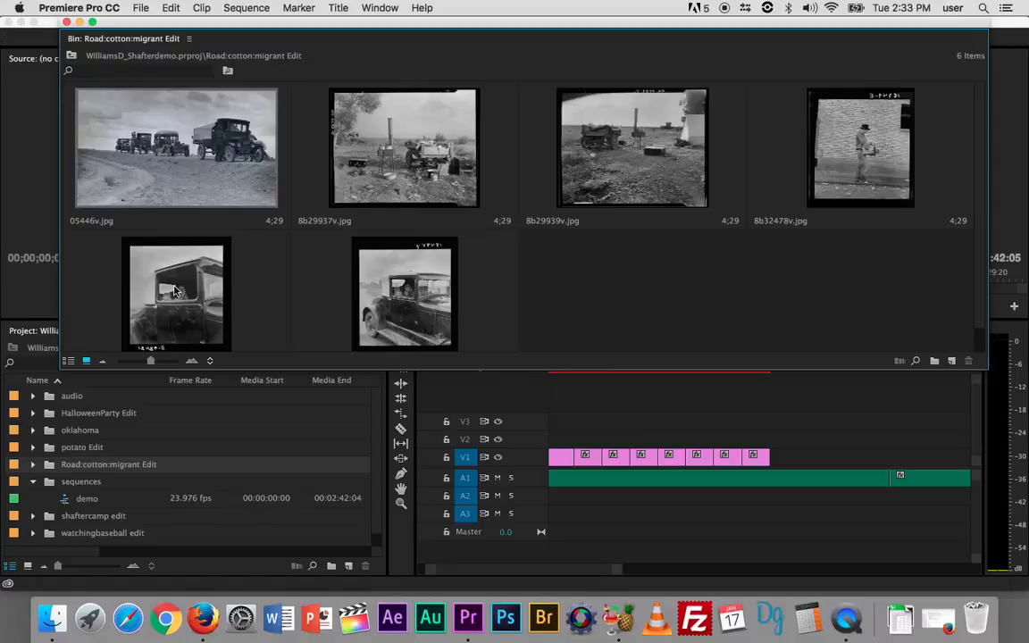
click(392, 166)
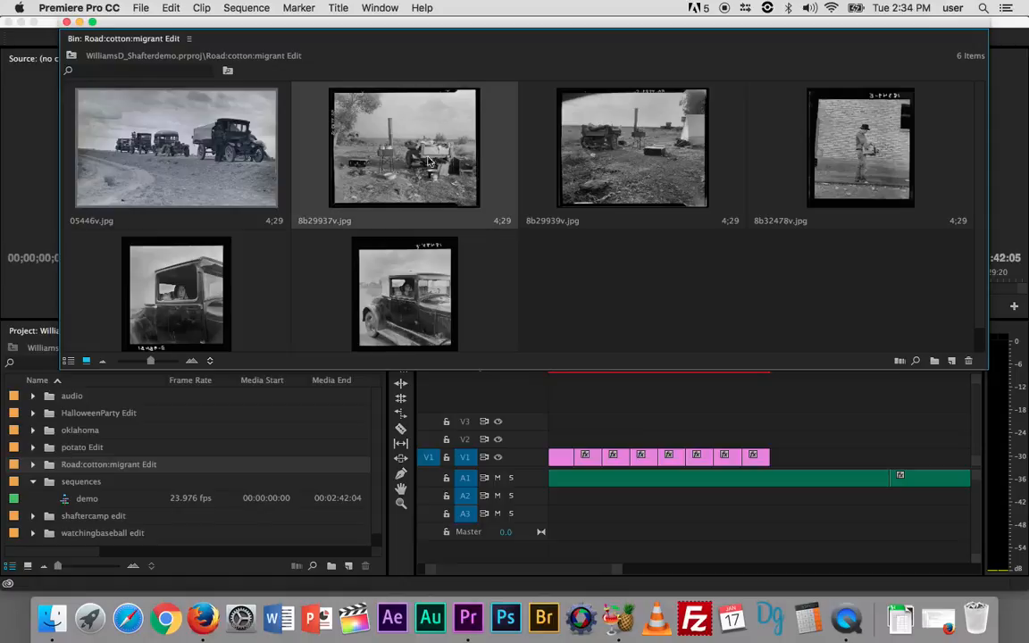
click(602, 170)
drag(606, 173, 777, 464)
drag(407, 168, 809, 461)
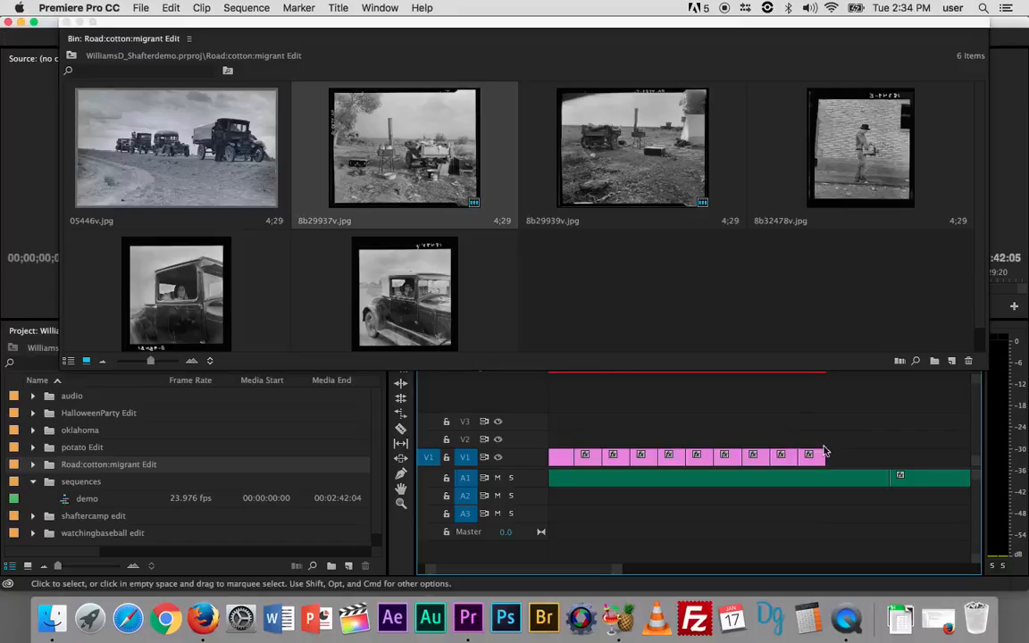
- Append 8b38708v.jpg, 8b32478v.jpg and 05446v.jpg to the V1 images, and close the Road:cotton:migrant Edit bin
drag(375, 268, 838, 457)
drag(863, 185, 854, 459)
drag(184, 136, 873, 460)
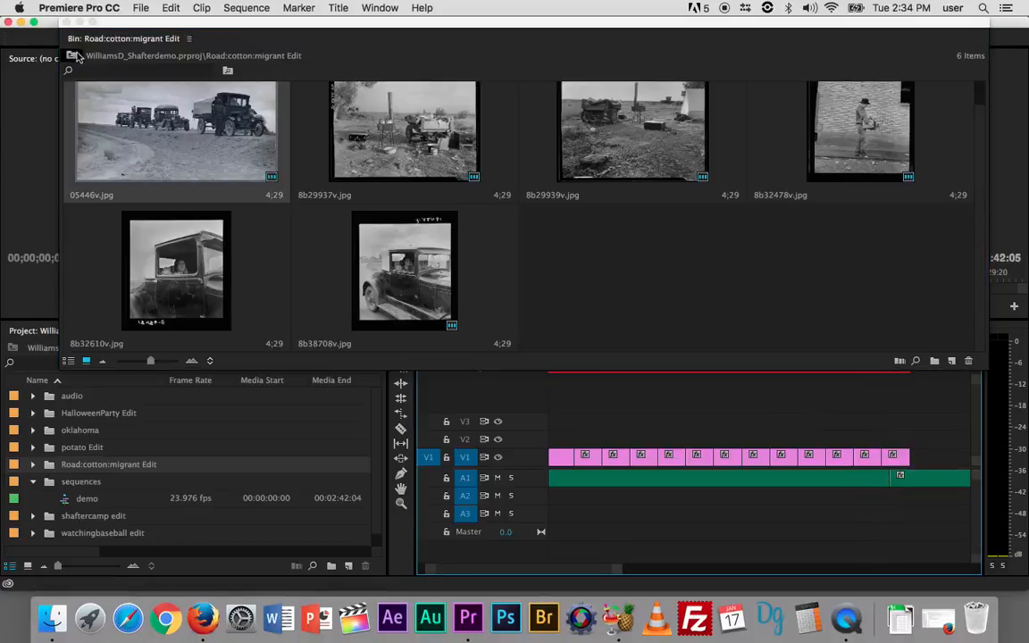
click(65, 24)
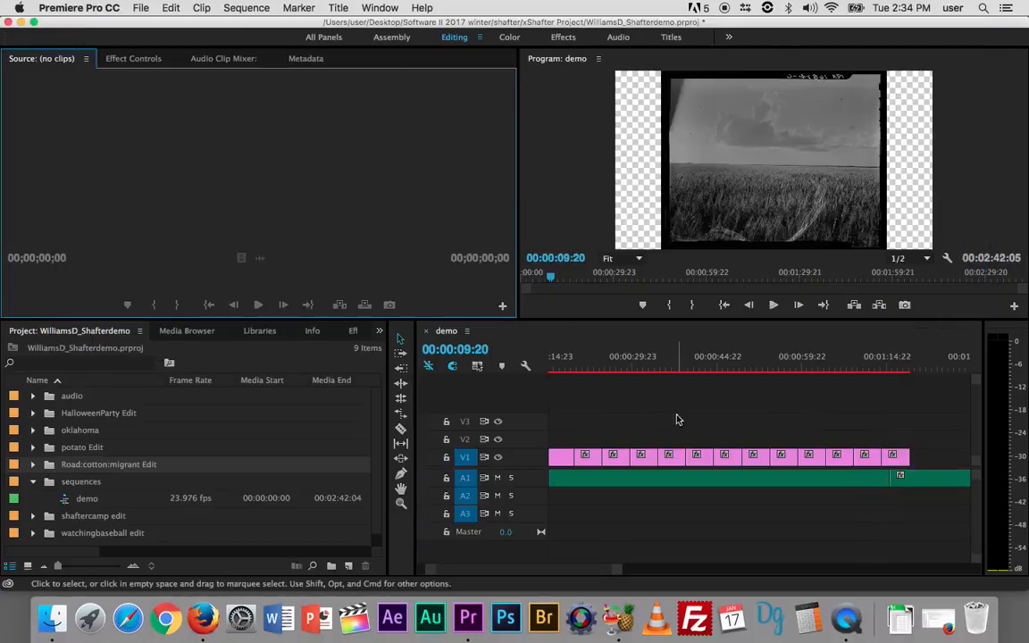
- Move the playhead to 00:00:09:12, just before the first image on track V1
scroll(676, 418, up, 3)
scroll(675, 415, down, 10)
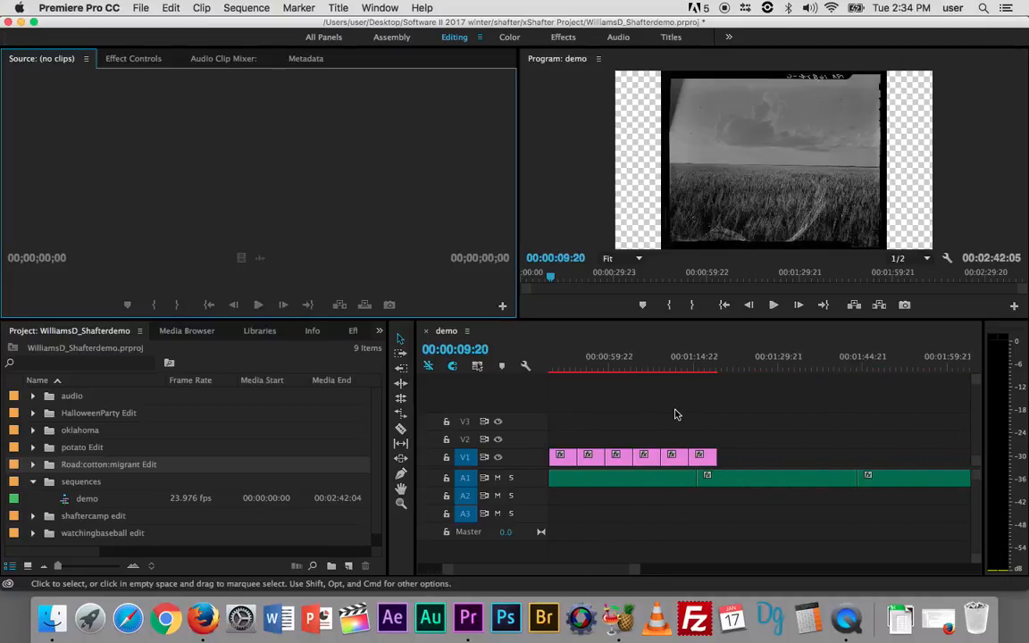
scroll(676, 415, up, 10)
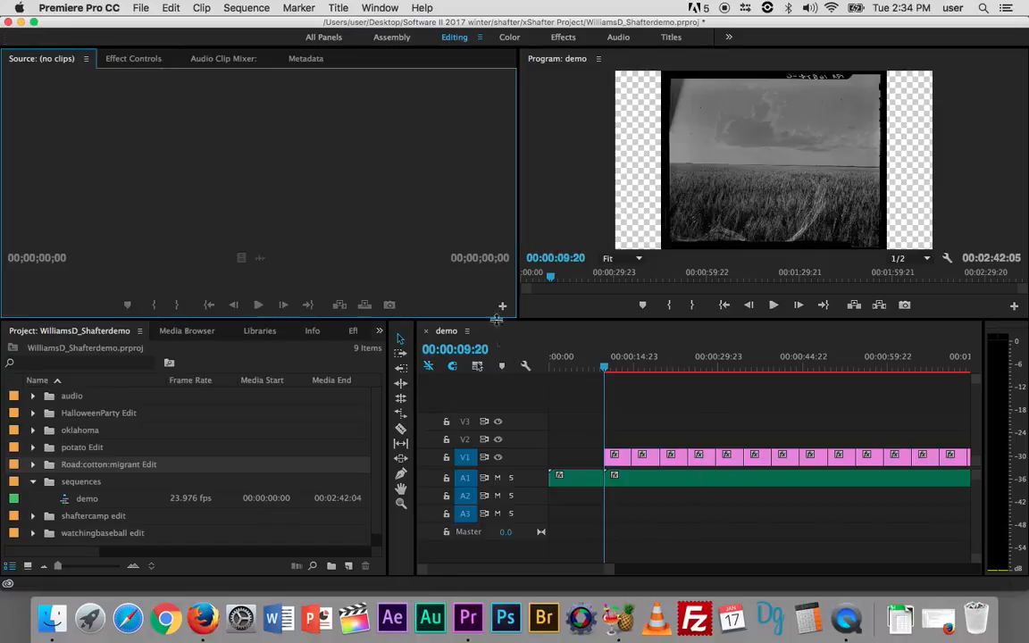
click(556, 362)
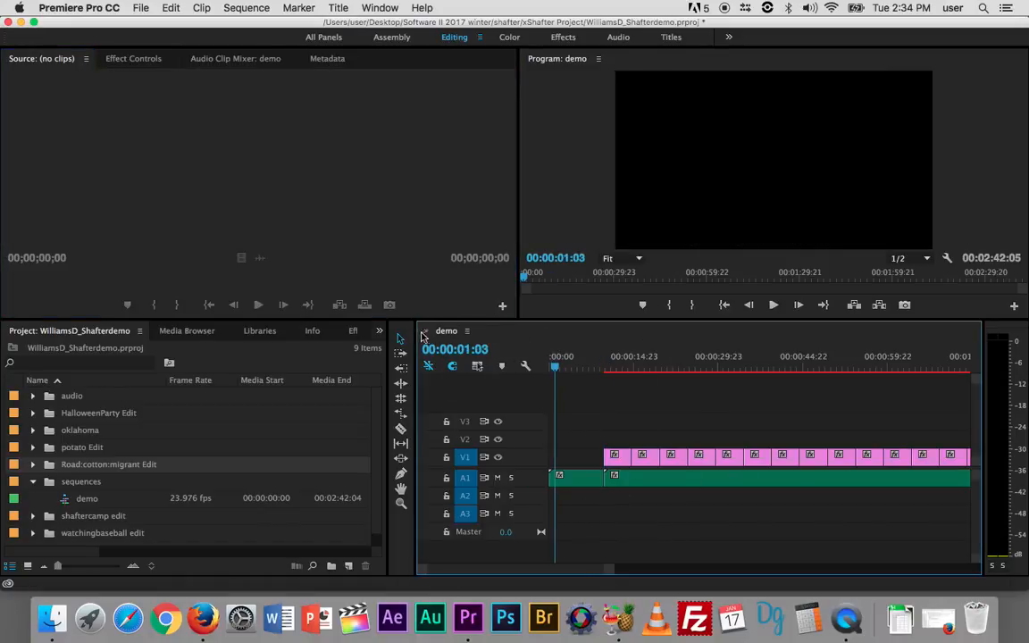
drag(556, 370, 603, 368)
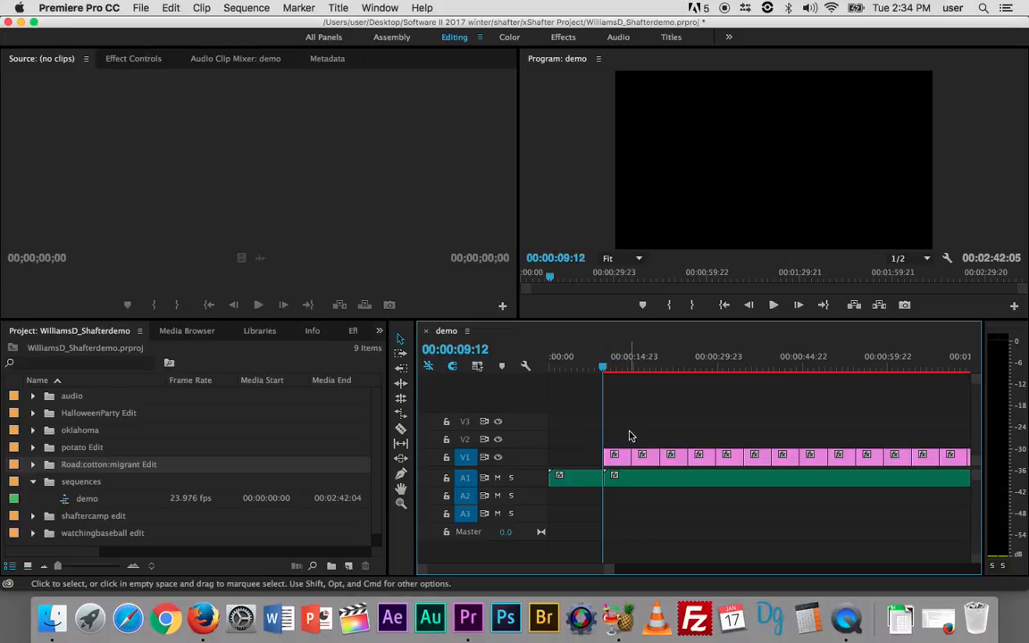
- Maximize the timeline, heighten track A1 enough to display its waveform, and check the Show Audio Waveform display setting
key(grave)
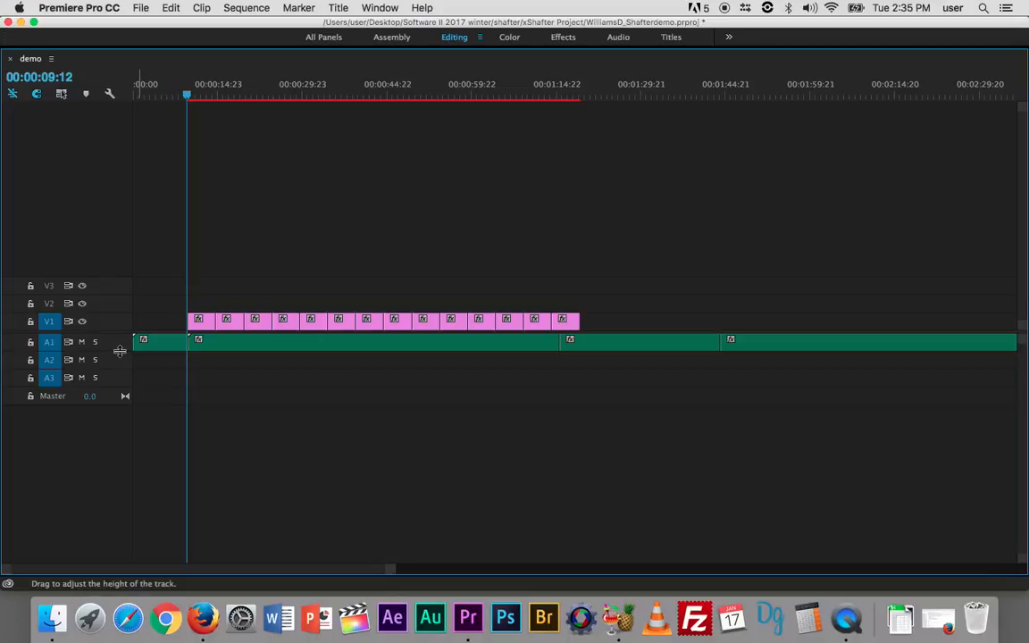
drag(120, 350, 122, 381)
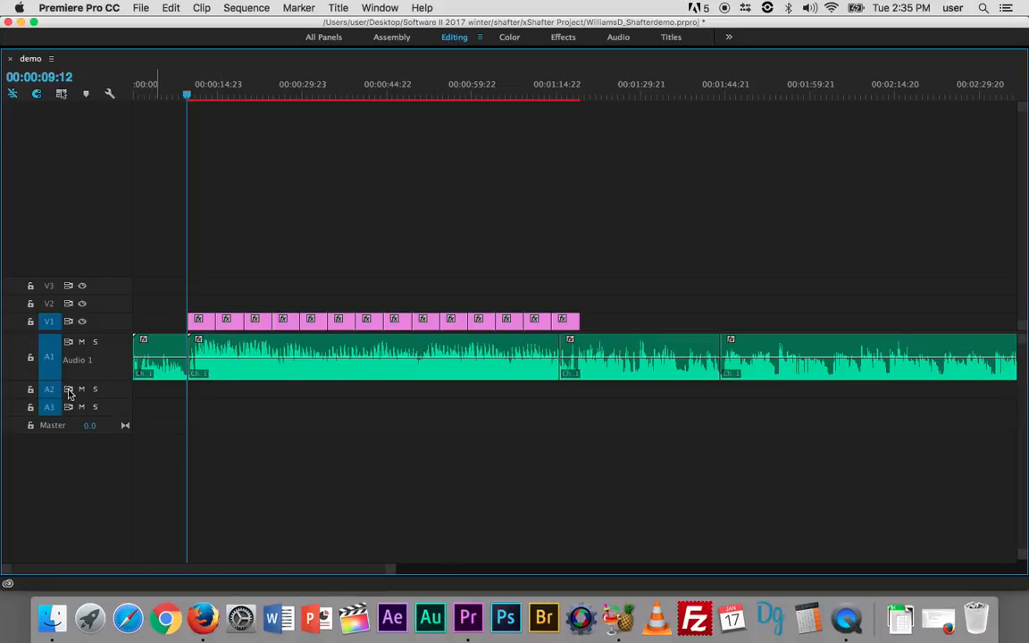
click(110, 95)
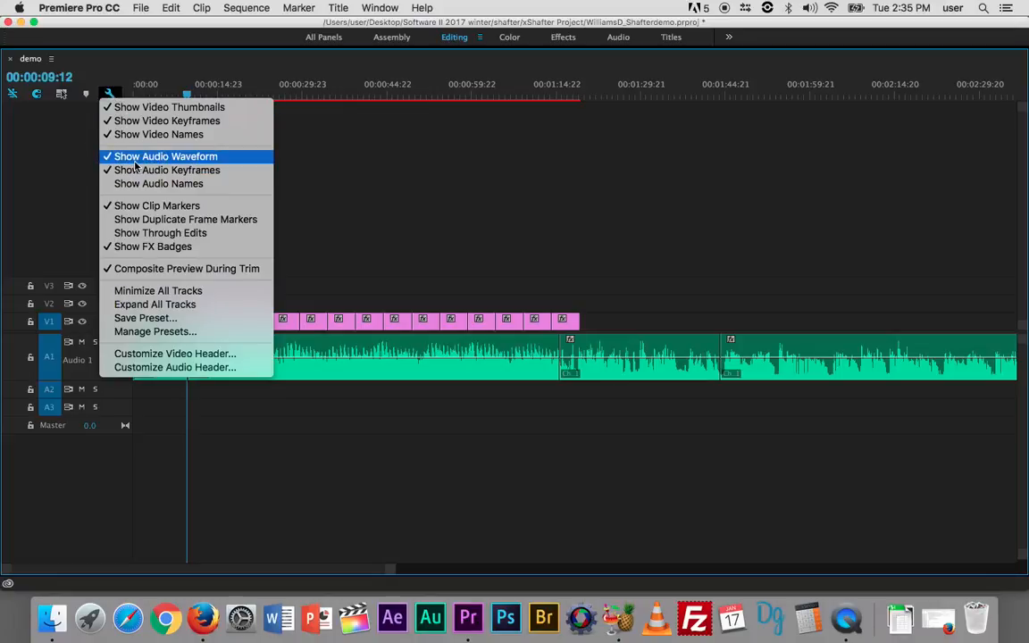
click(241, 441)
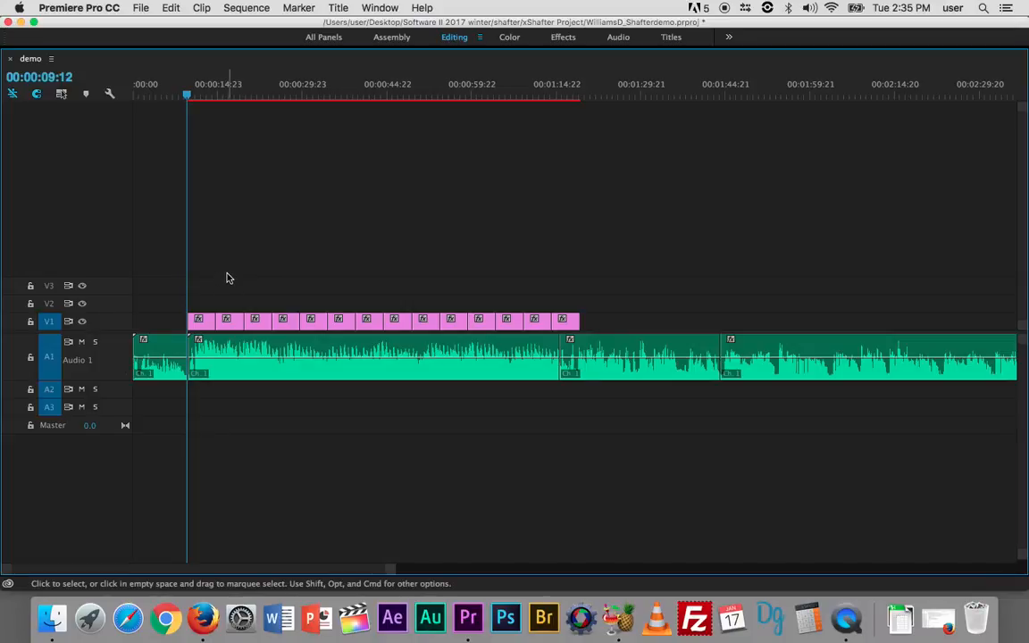
- Move the playhead to the start of 8b31963v.jpg, the first image on V1, at 00:00:09:20
key(equal)
key(equal)
key(equal)
key(equal)
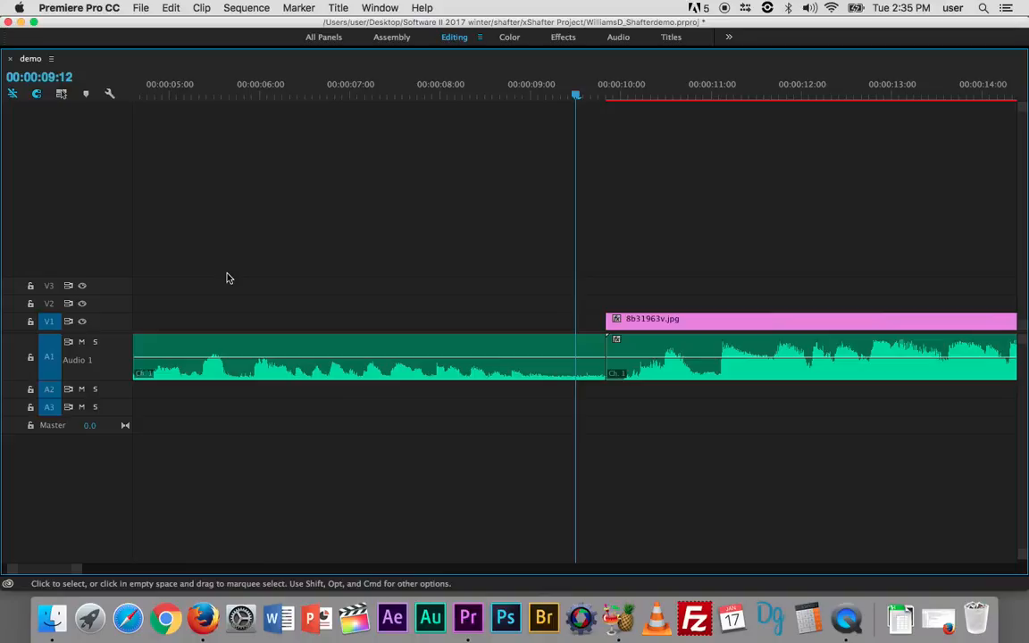
key(Down)
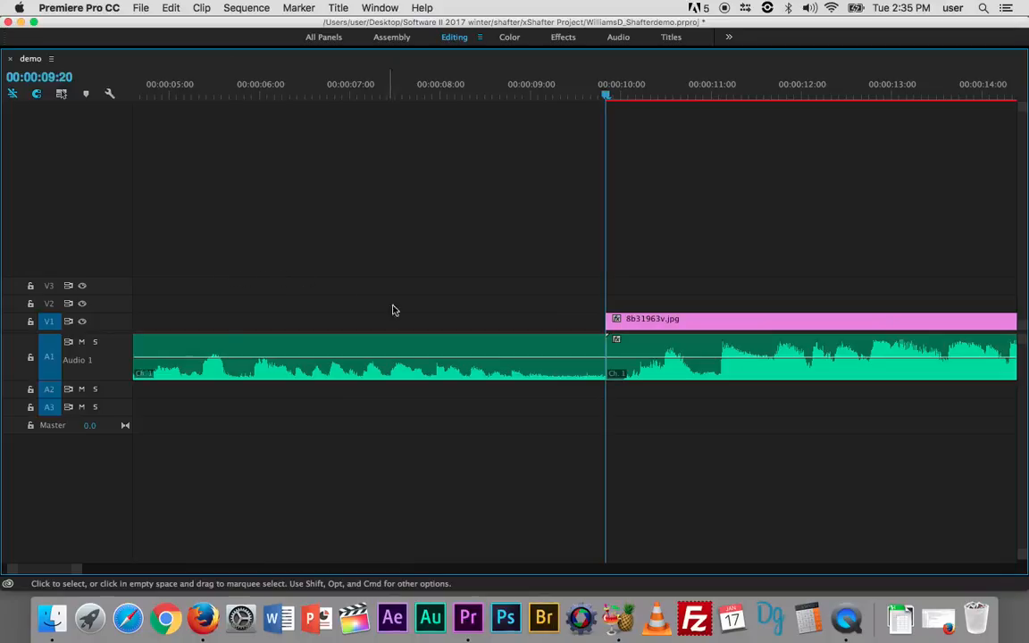
- Activate the Rolling Edit tool from the standard workspace layout and maximize the timeline again
key(grave)
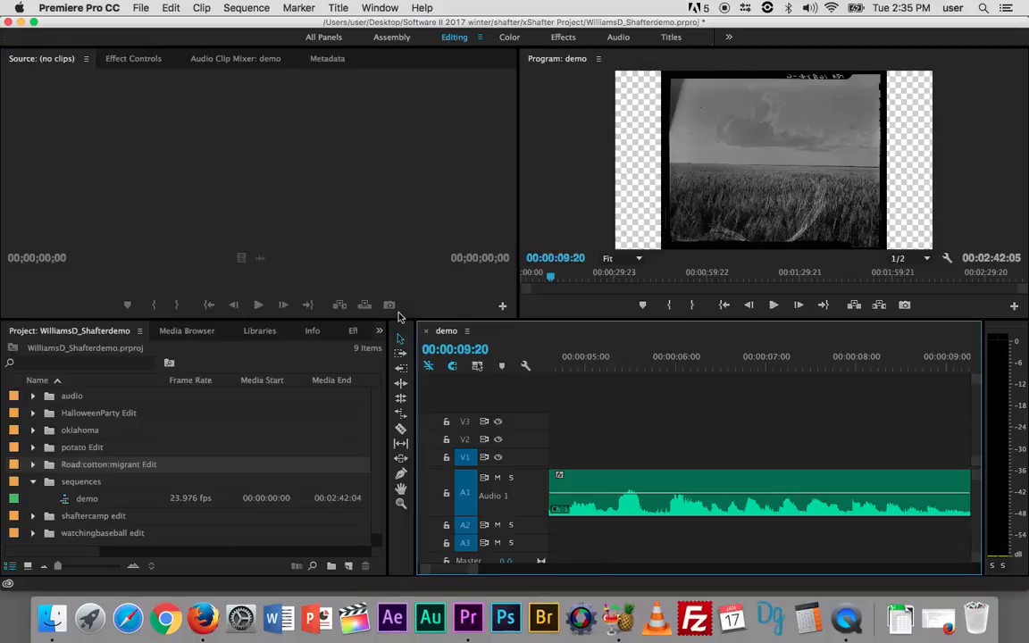
click(400, 399)
key(grave)
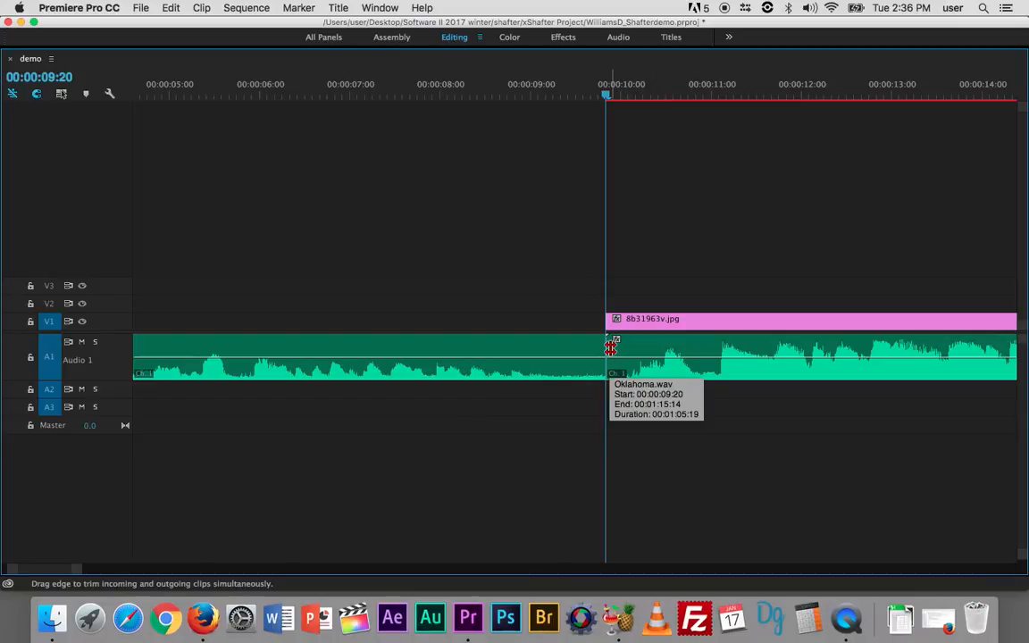
- Preview the sequence from the first image and bring the playhead back to 00:00:09:21
key(space)
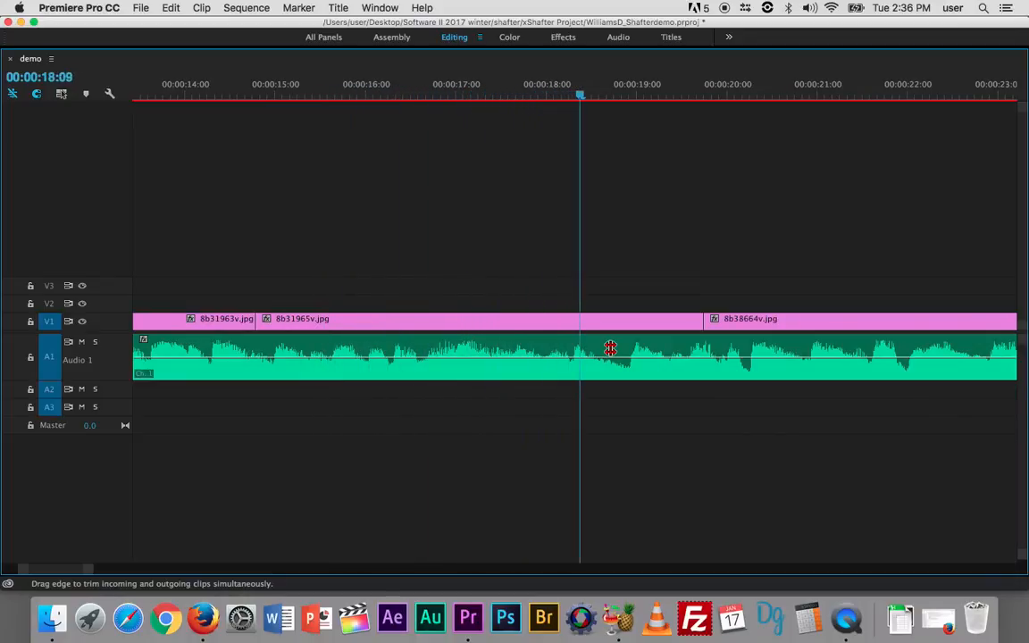
key(minus)
key(minus)
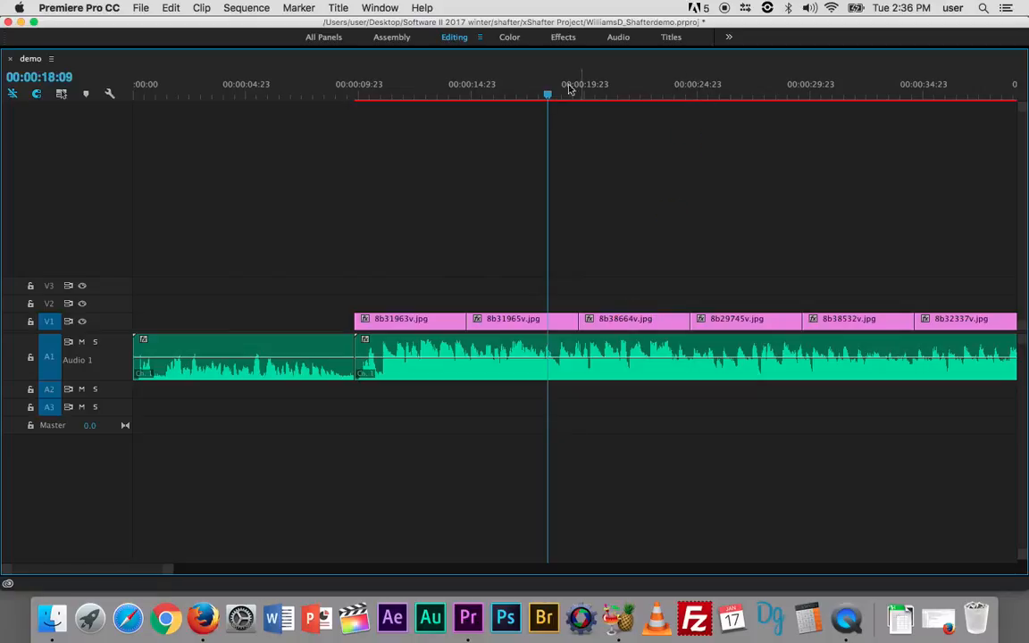
drag(547, 94, 356, 104)
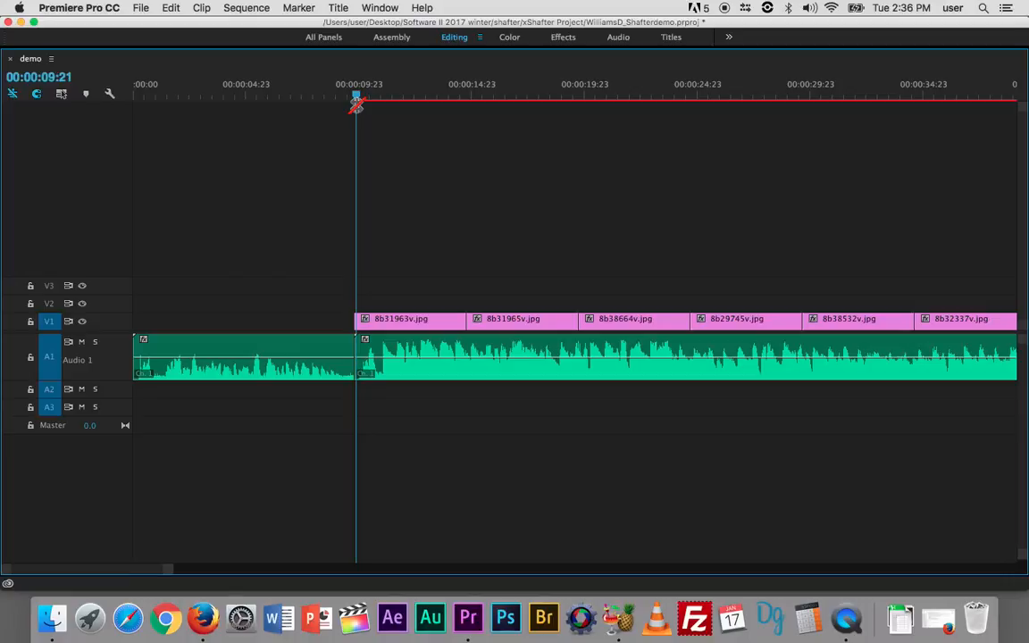
- Inspect the music waveform beneath the first image and play the sequence up to 00:00:18:07
key(=)
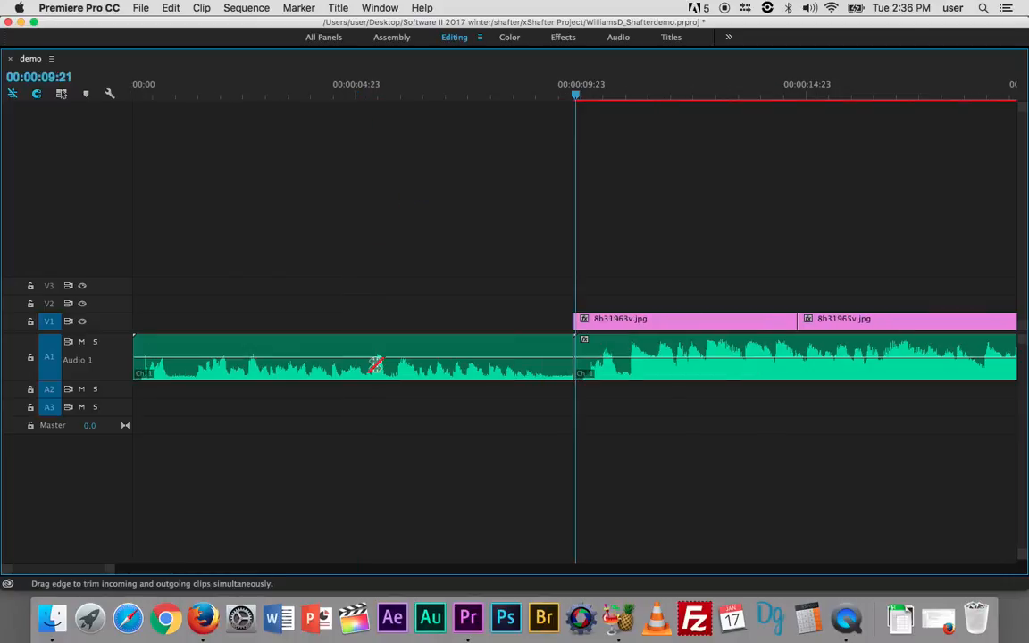
key(=)
scroll(455, 460, right, 5)
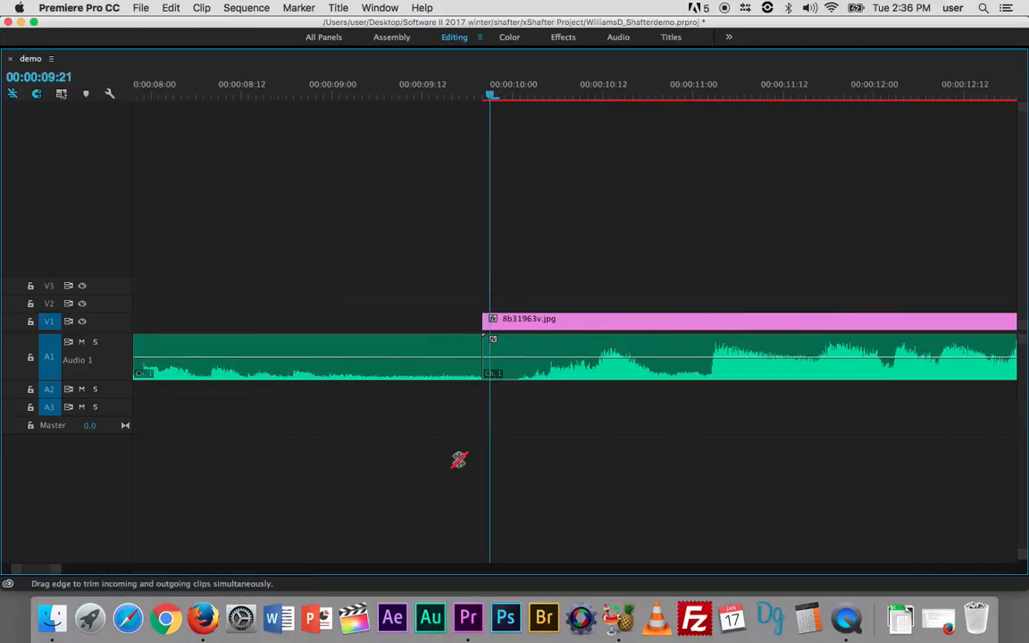
scroll(459, 459, right, 6)
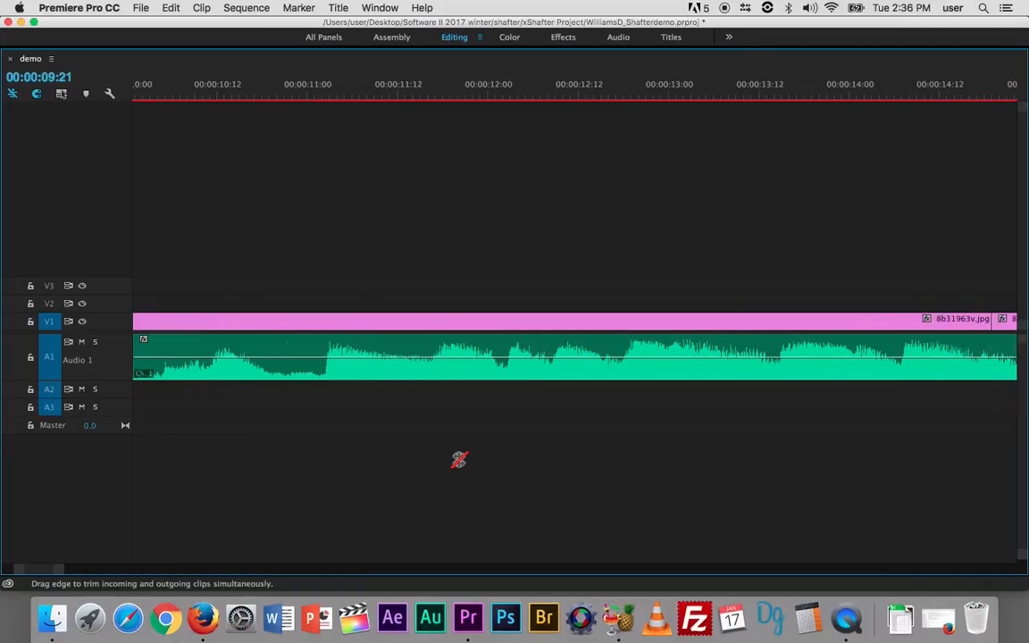
scroll(459, 459, left, 8)
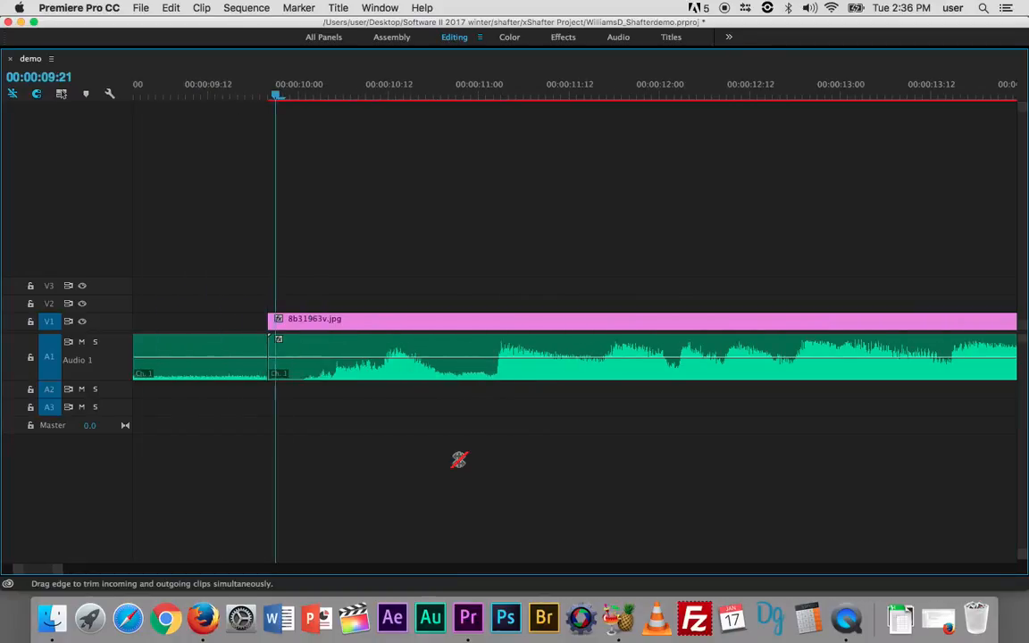
scroll(458, 459, right, 3)
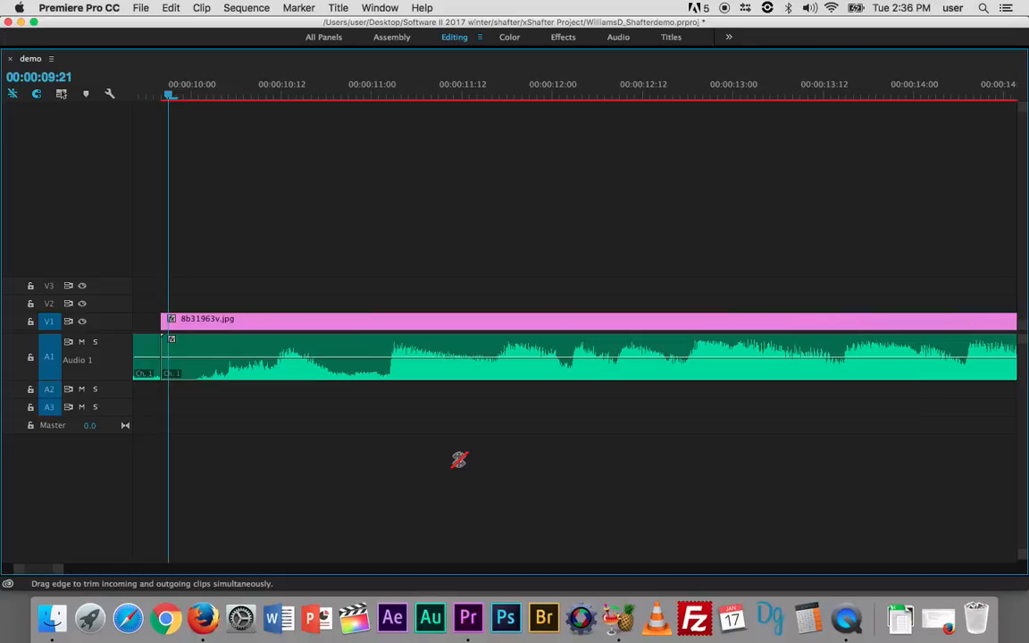
scroll(458, 459, right, 10)
scroll(458, 459, left, 12)
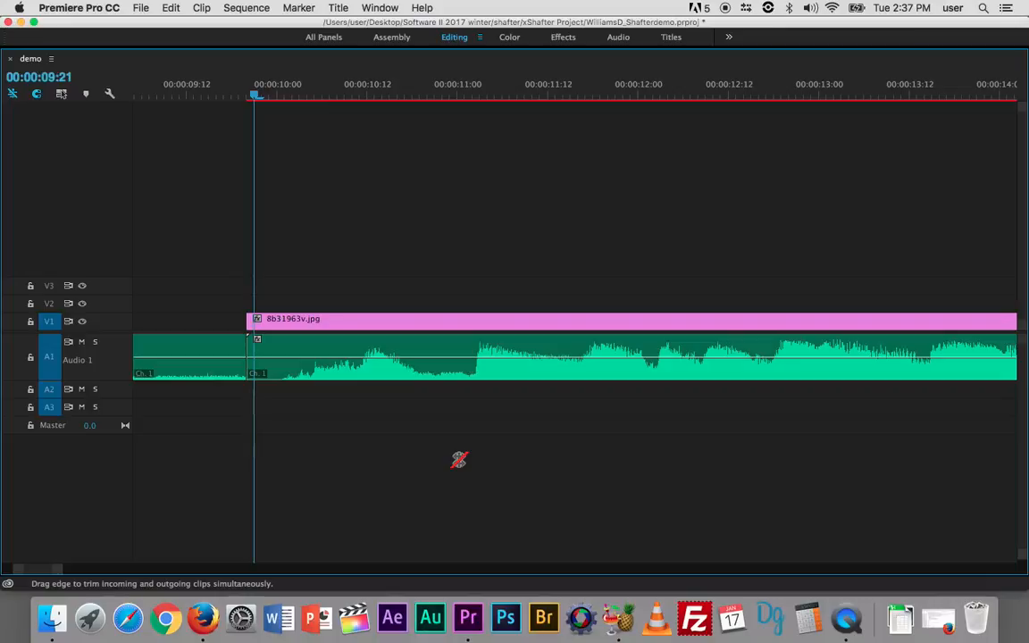
key(space)
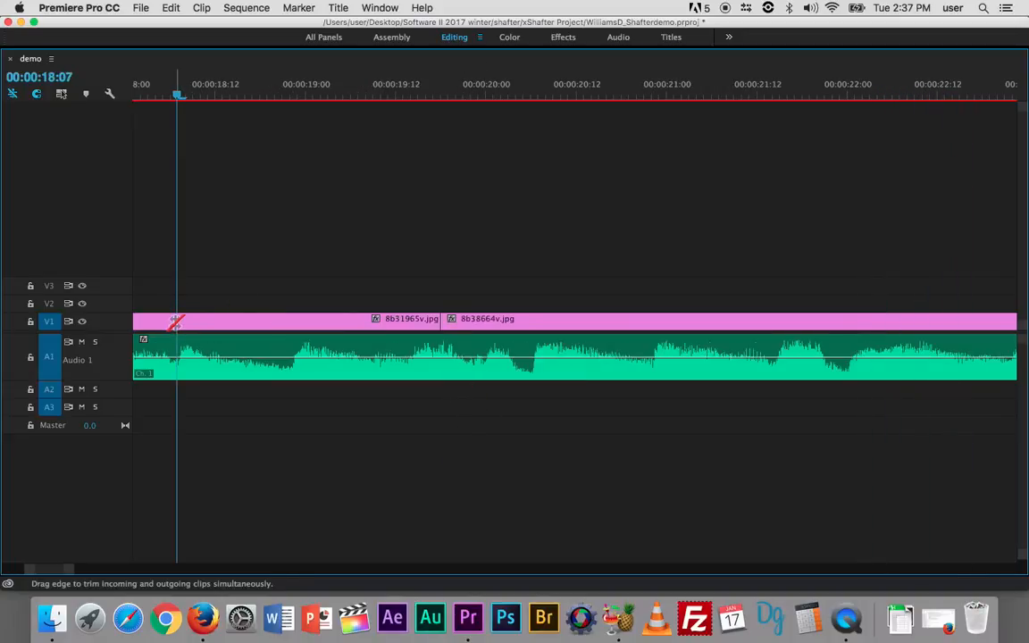
- Try rolling the cut between 8b31965v.jpg and 8b38664v.jpg to the playhead at 00:00:18:07, and undo it
click(440, 321)
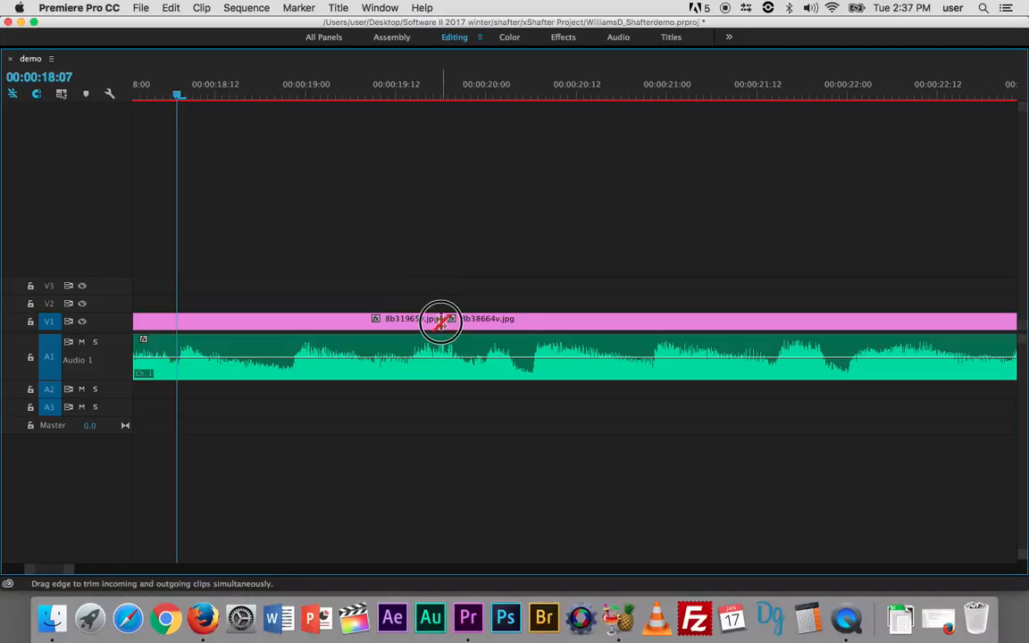
drag(440, 321, 177, 320)
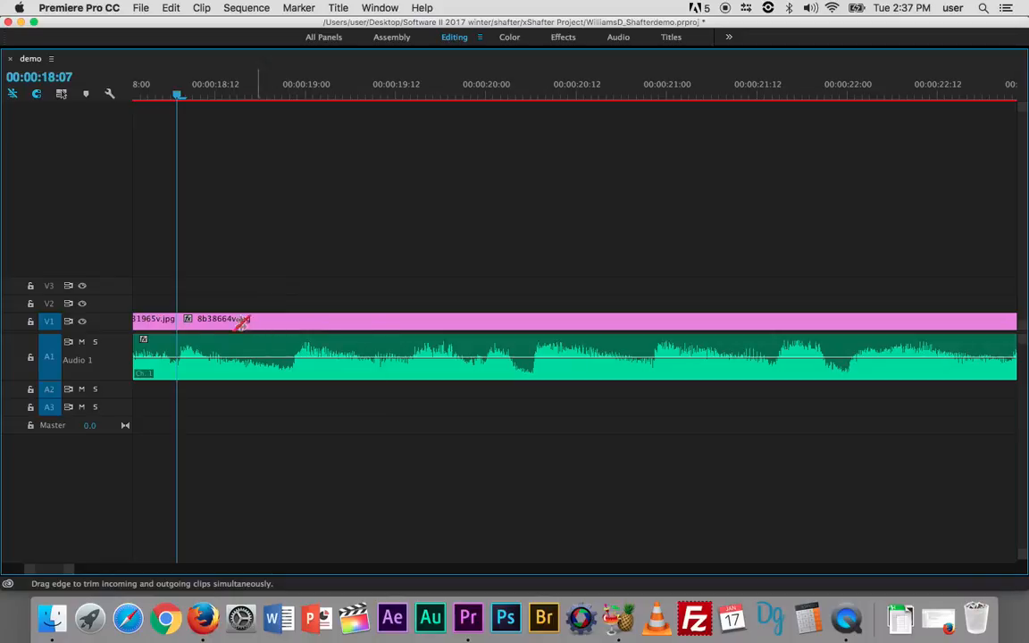
drag(176, 323, 206, 329)
key(super+z)
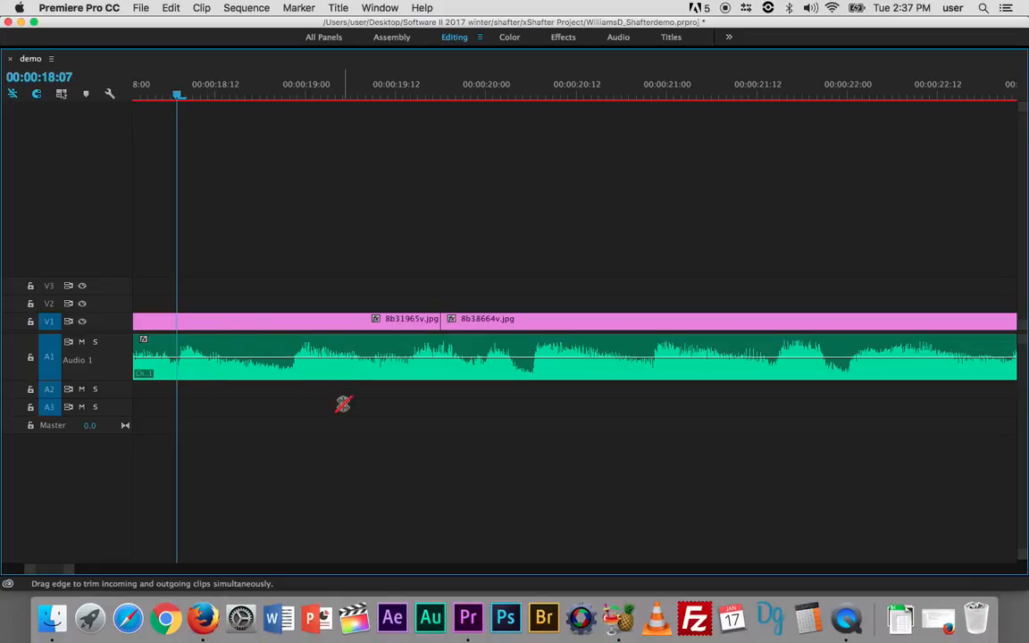
- Try trimming the end of 8b31965v.jpg to 00:00:18:07 and butting 8b38664v.jpg against it with the Selection tool, and undo both edits
key(v)
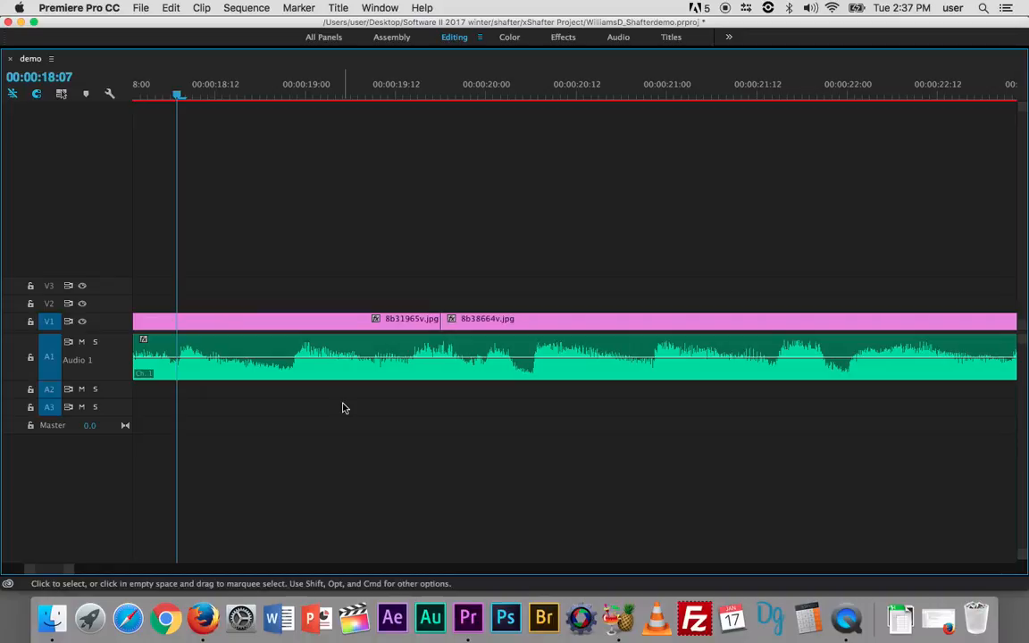
click(439, 318)
drag(439, 318, 176, 322)
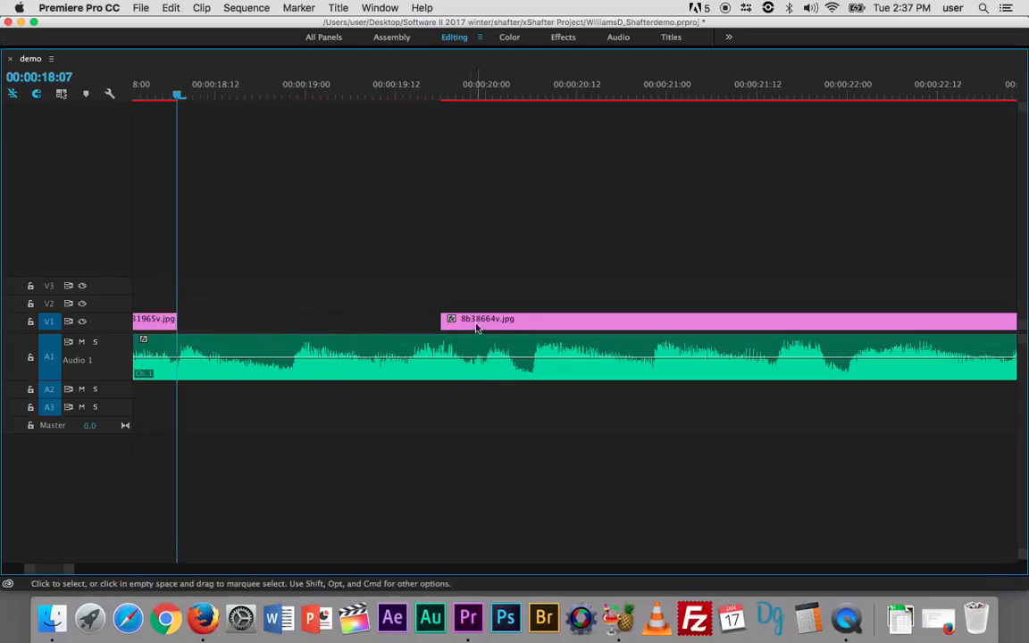
drag(451, 324, 182, 319)
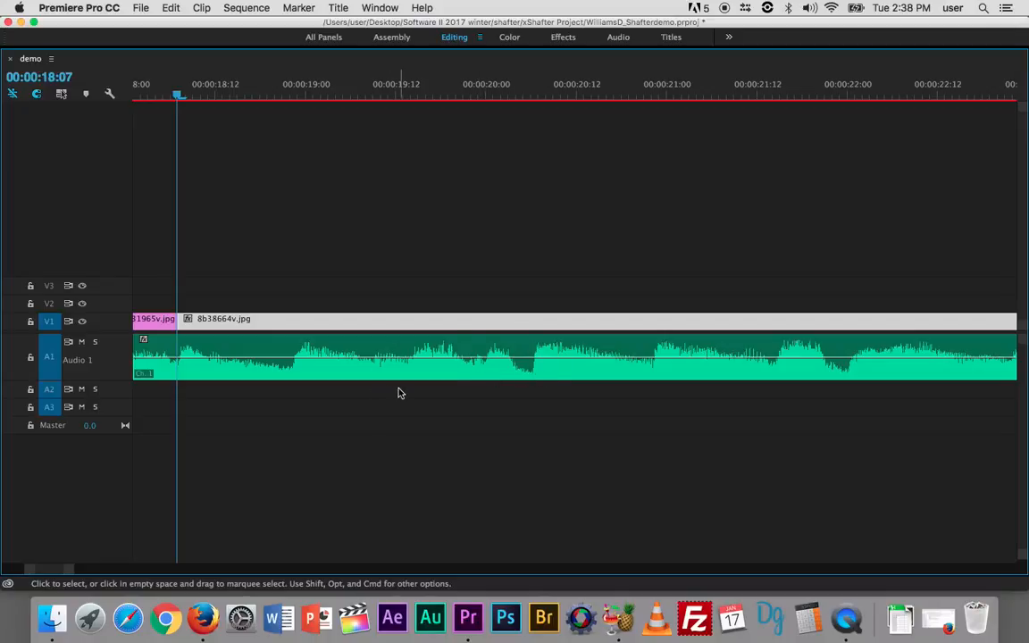
key(super+z)
key(super+z)
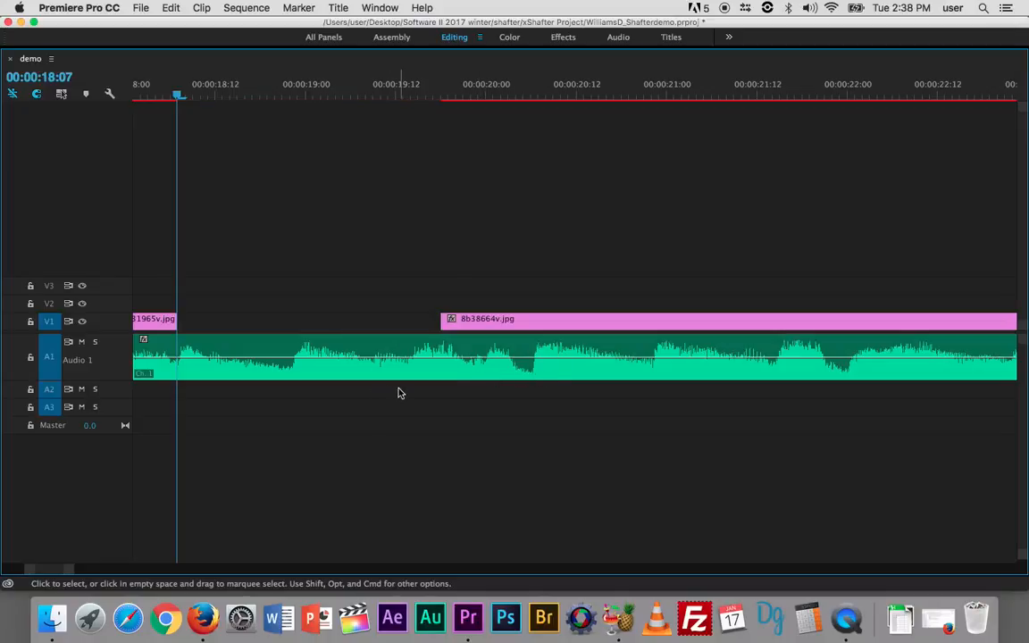
key(super+z)
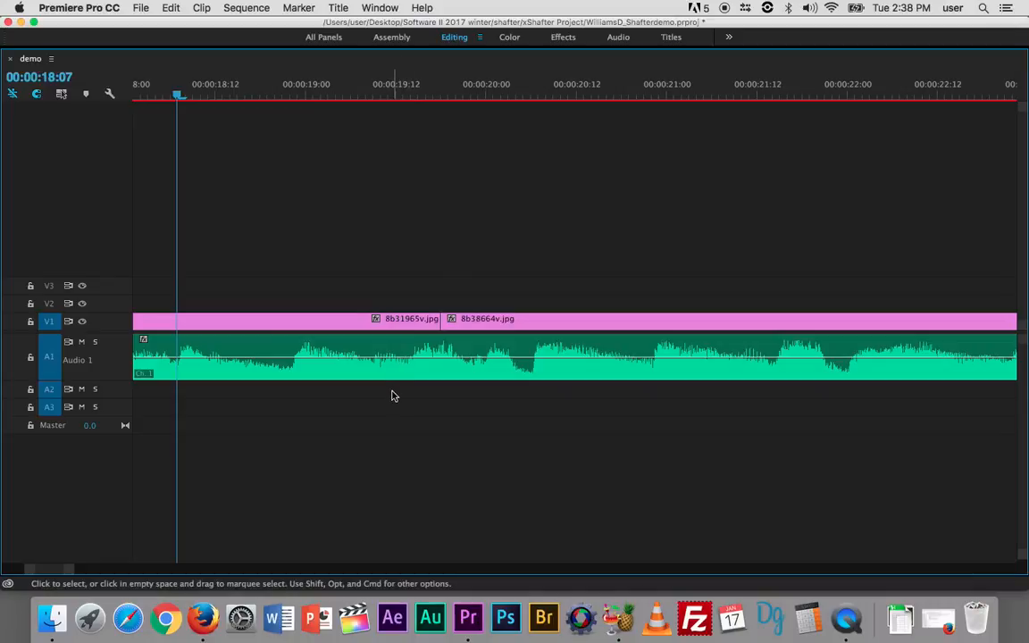
- Roll the cut between 8b31965v.jpg and 8b38664v.jpg to the playhead at 00:00:18:07 with the Rolling Edit tool
key(n)
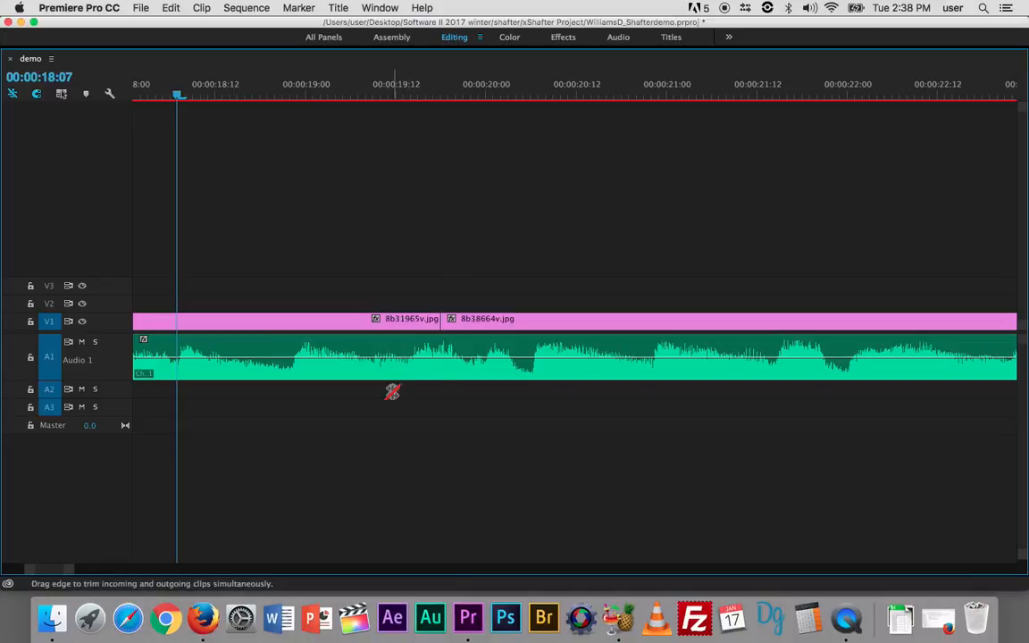
click(444, 321)
drag(444, 322, 179, 319)
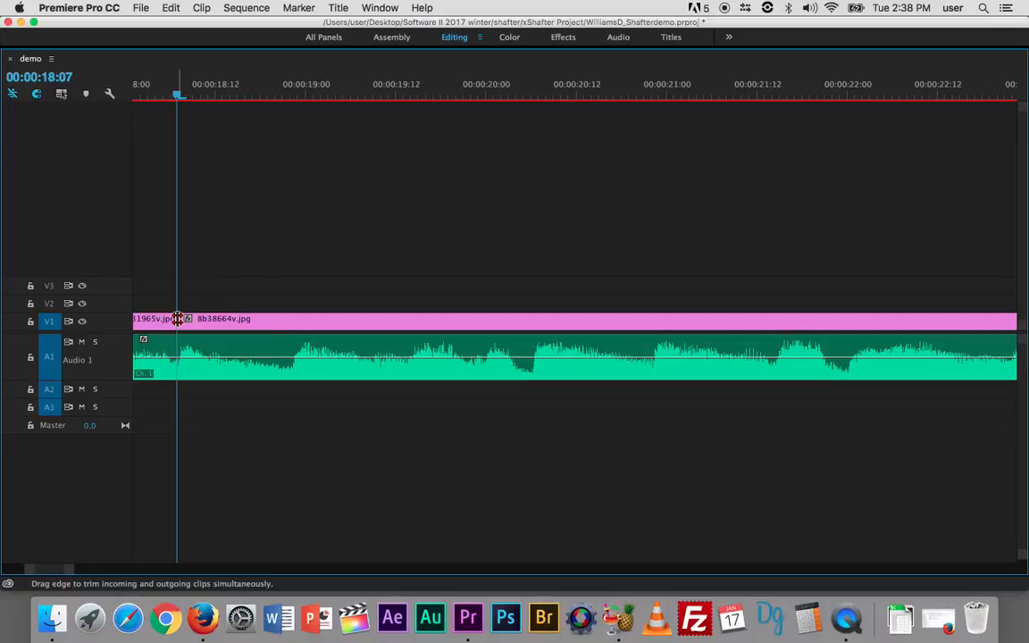
- Locate the music change at 00:00:23:22 and roll the cut between 8b38664v.jpg and 8b29745v.jpg to it
key(space)
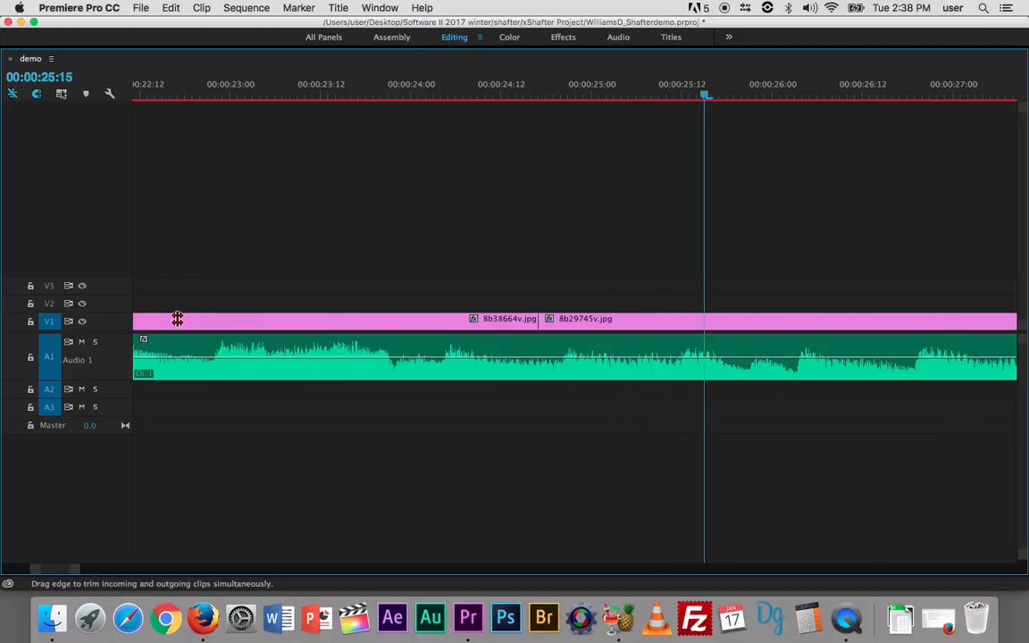
drag(703, 94, 216, 152)
key(space)
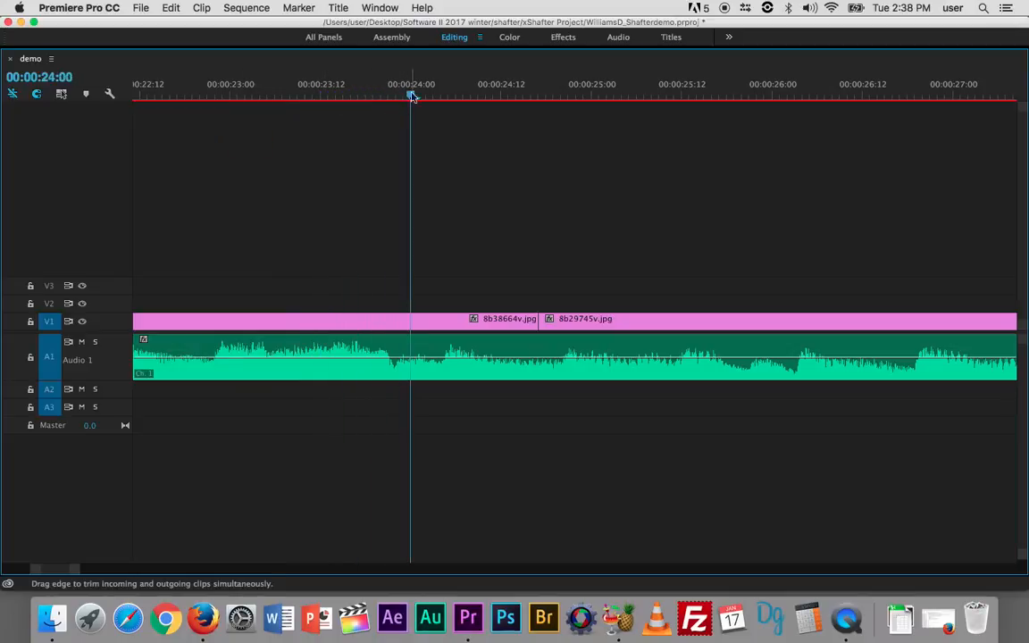
drag(411, 94, 396, 95)
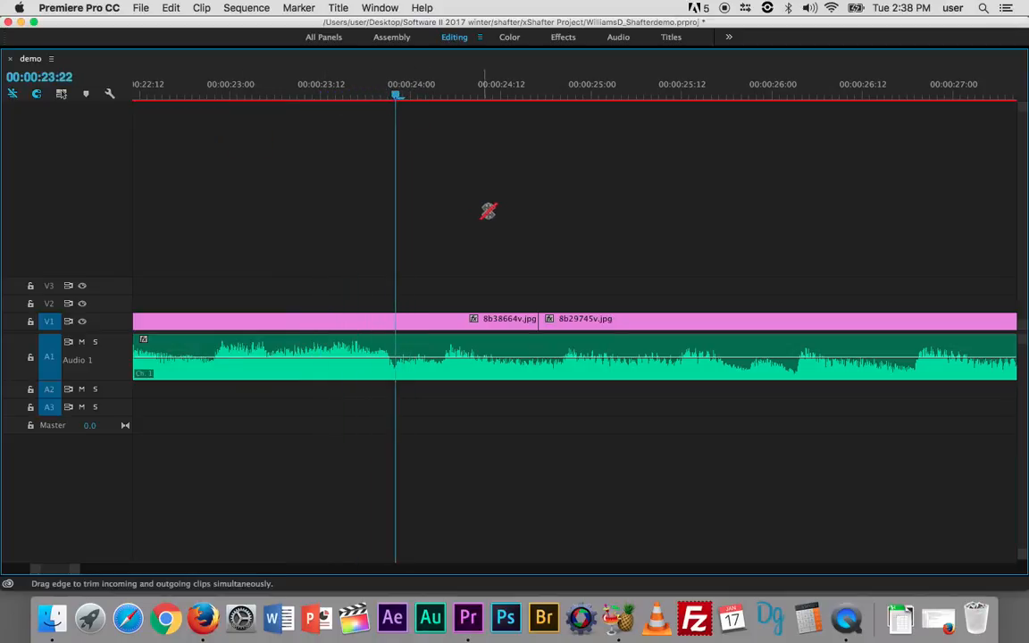
drag(537, 326, 396, 329)
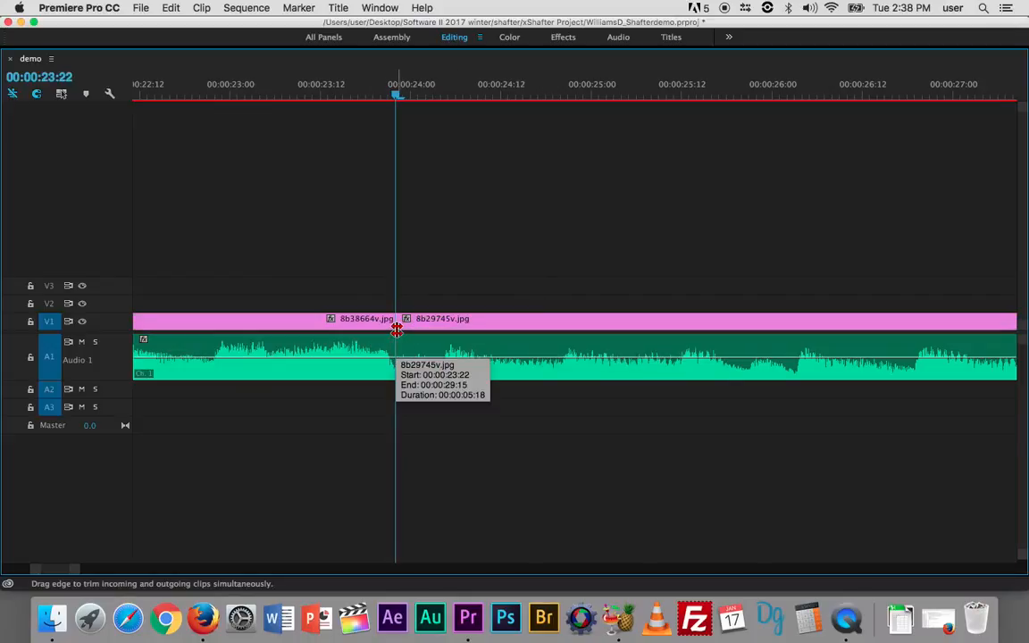
- Locate the music change at 00:00:27:18 and roll the cut between 8b29745v.jpg and 8b38532v.jpg to it
key(space)
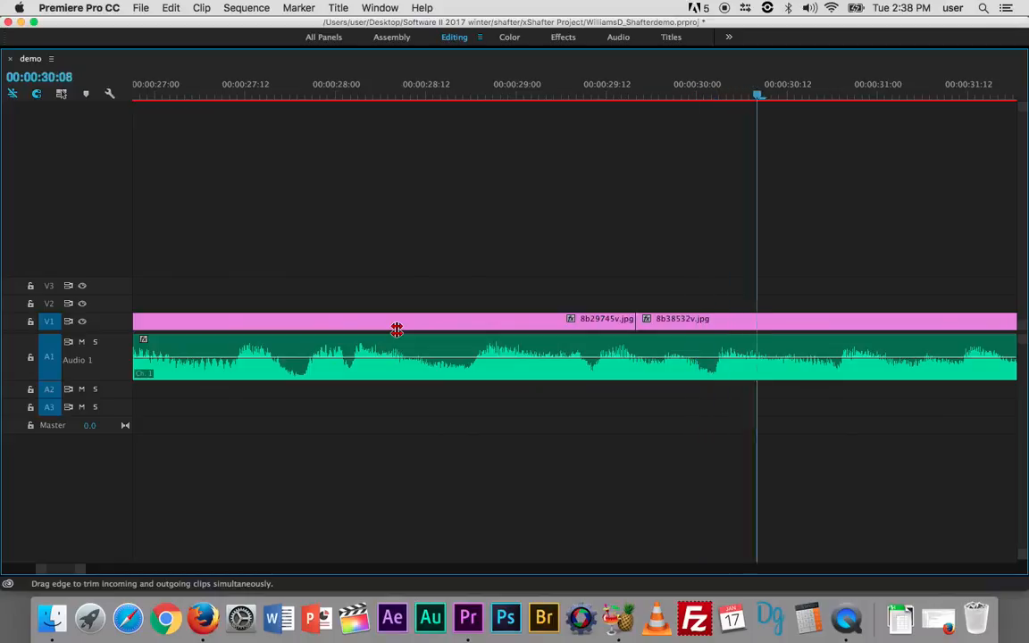
key(space)
scroll(586, 281, left, 10)
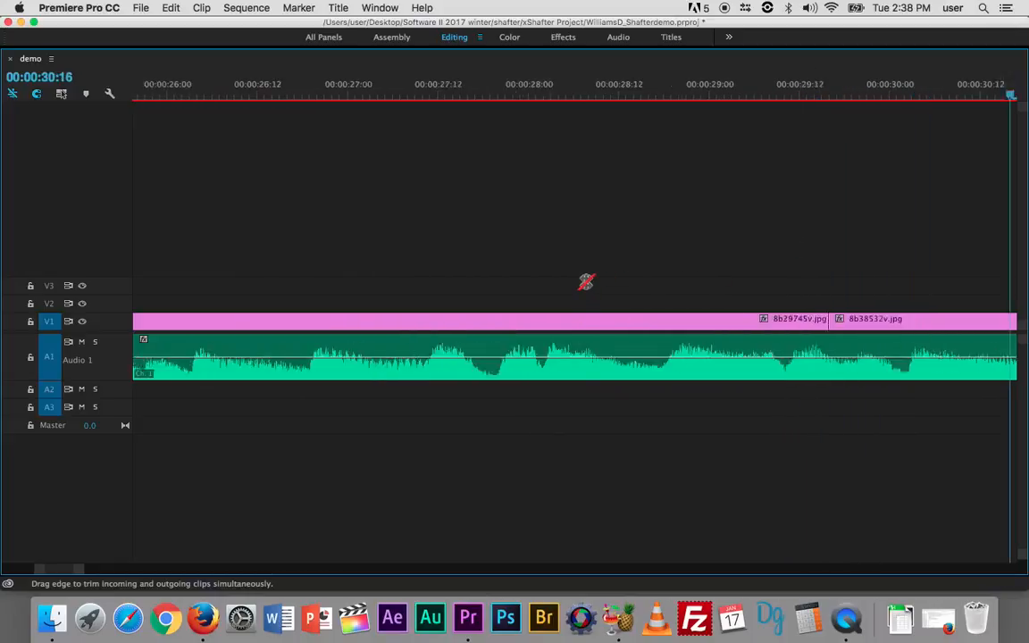
scroll(586, 282, left, 10)
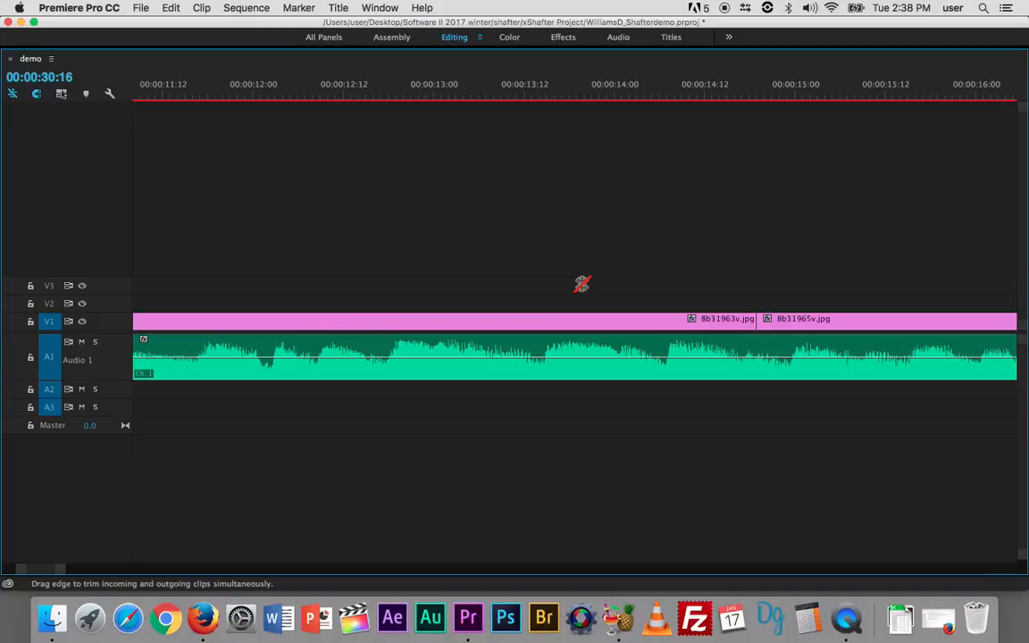
scroll(581, 284, right, 10)
scroll(582, 284, right, 5)
scroll(582, 284, left, 4)
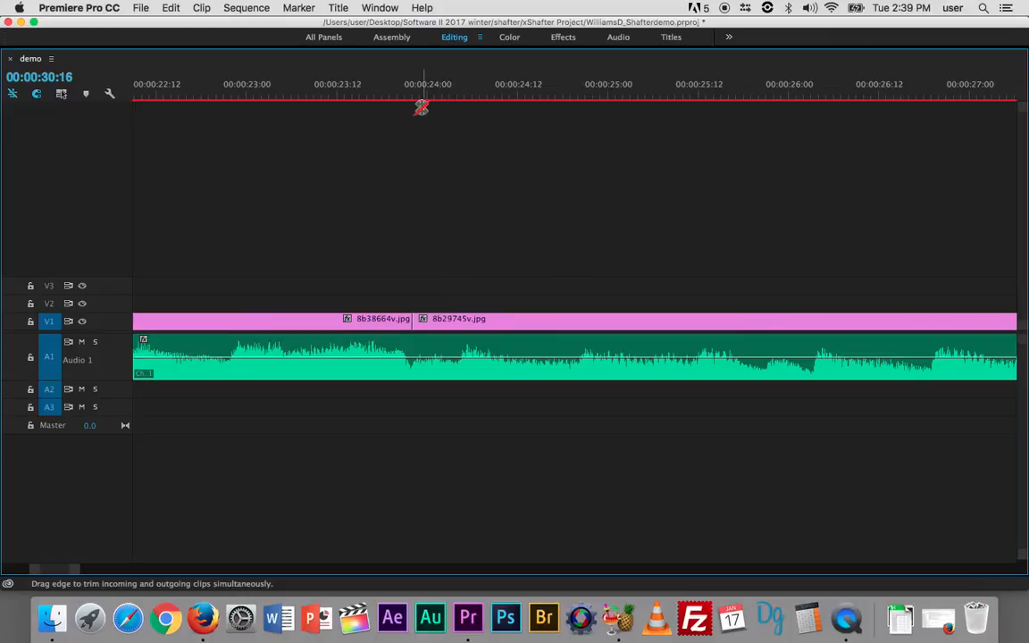
click(407, 95)
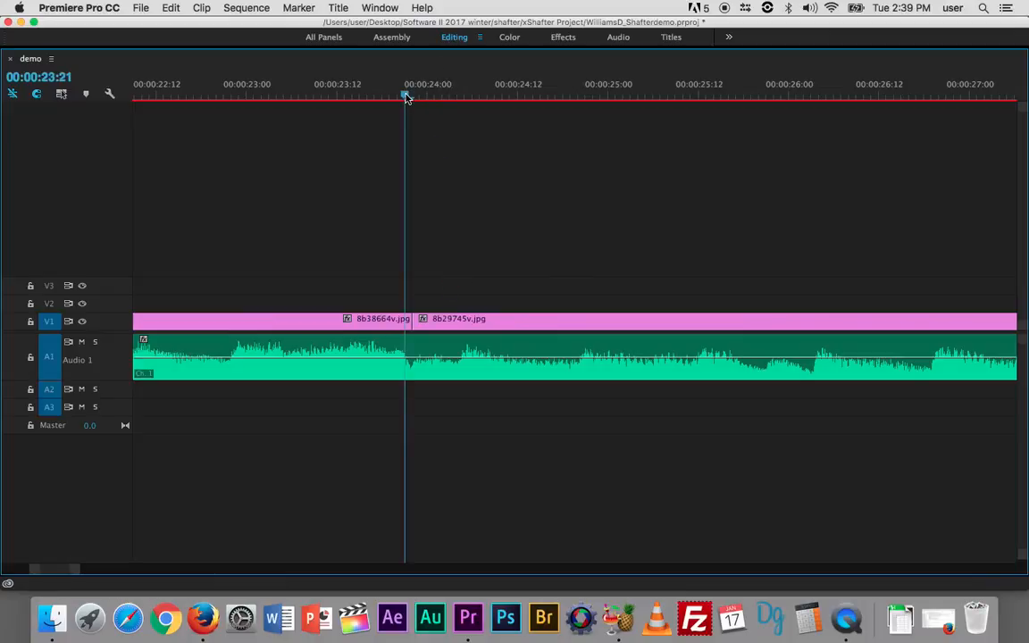
key(space)
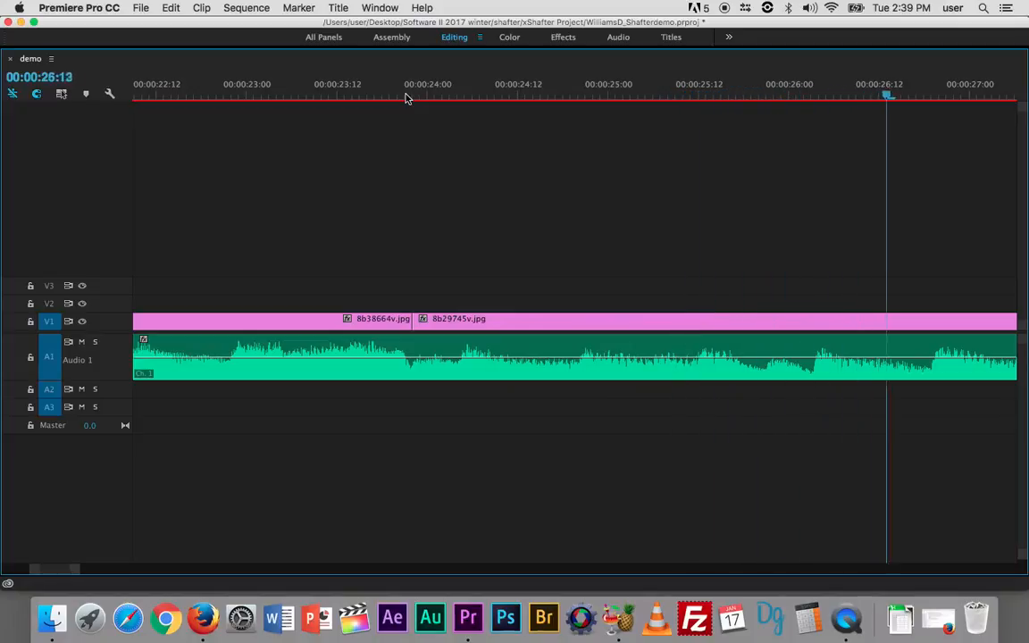
key(space)
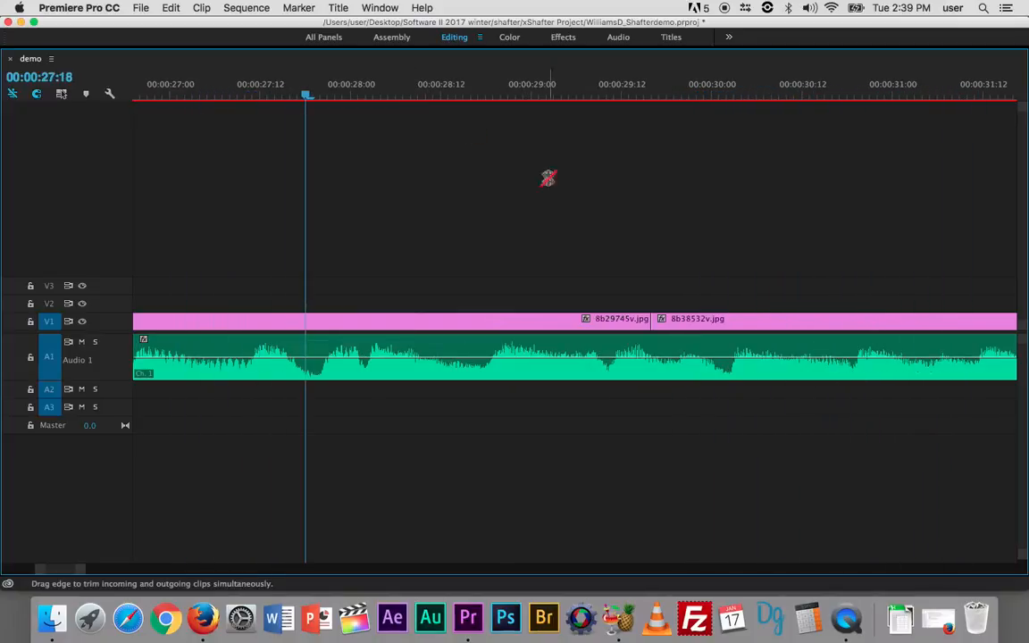
drag(651, 323, 304, 320)
- Roll the cut between 8b38532v.jpg and 8b32337v.jpg to the music change at 00:00:31:20, and restore the timeline from full-window view
key(space)
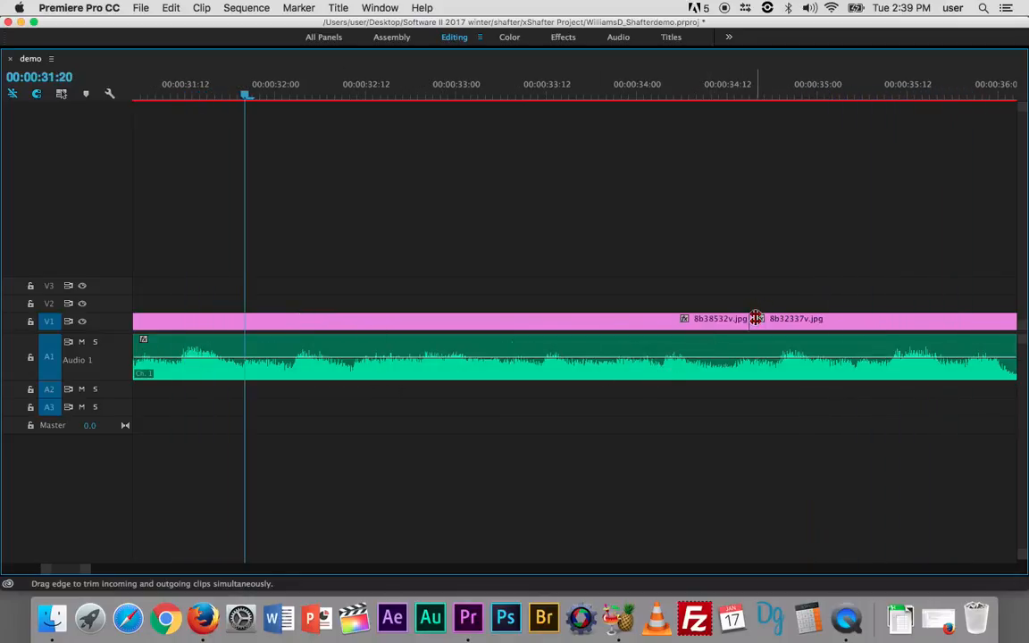
drag(753, 324, 249, 320)
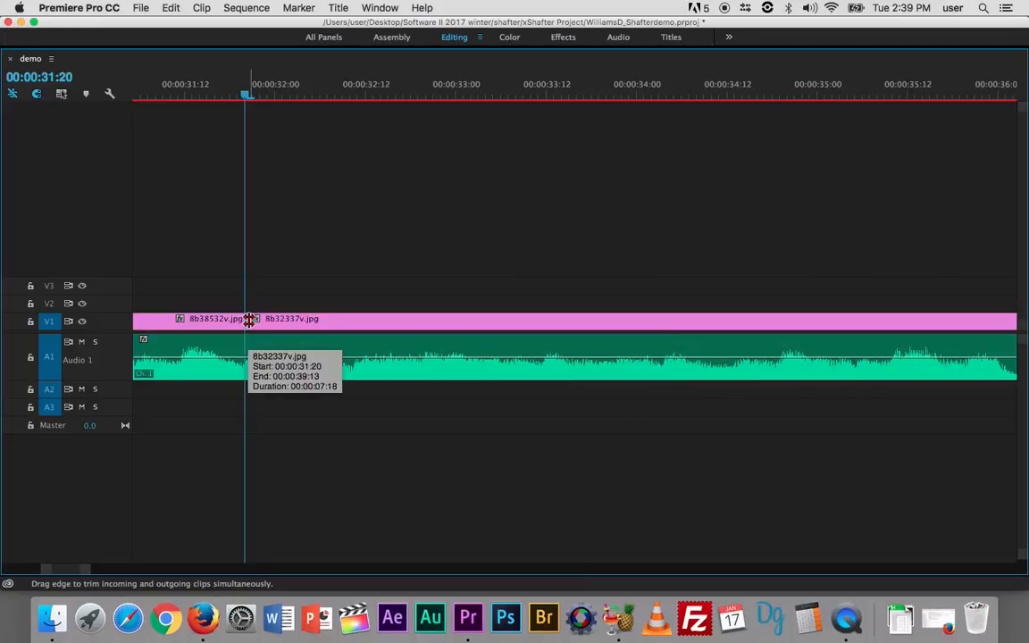
key(grave)
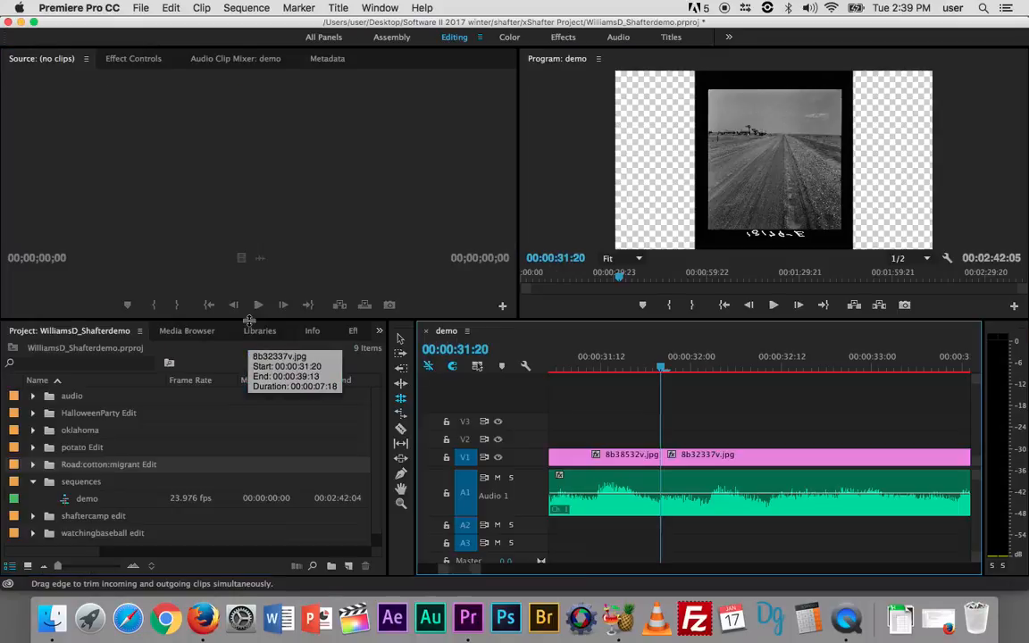
- Play the slideshow from its first image at 00:00:09:20 to 00:00:22:10 to check the cuts against the music
drag(664, 368, 553, 370)
key(Up)
key(Up)
key(Up)
key(Up)
key(Up)
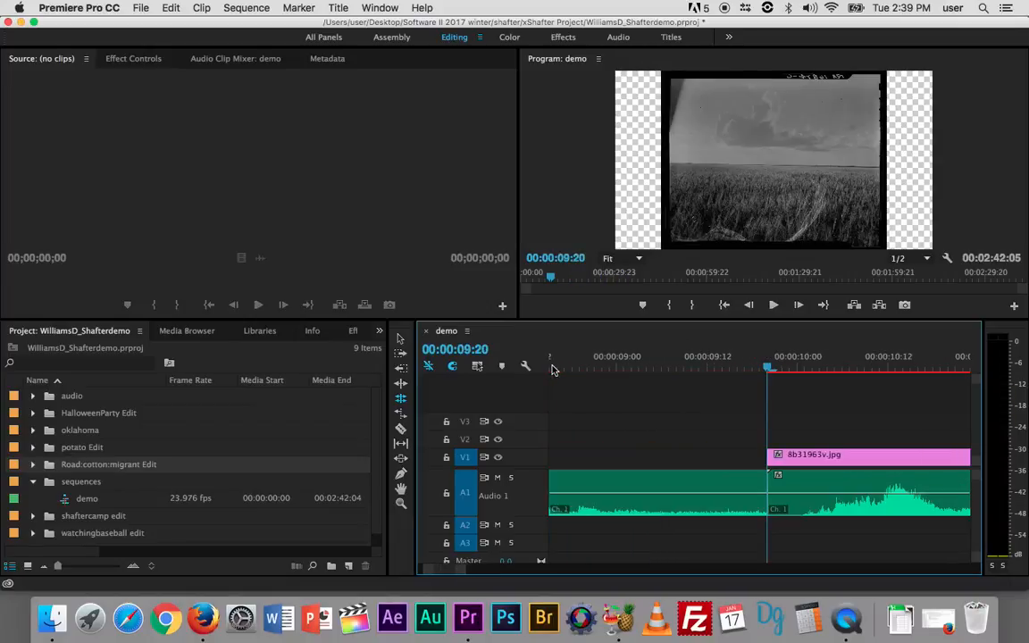
key(space)
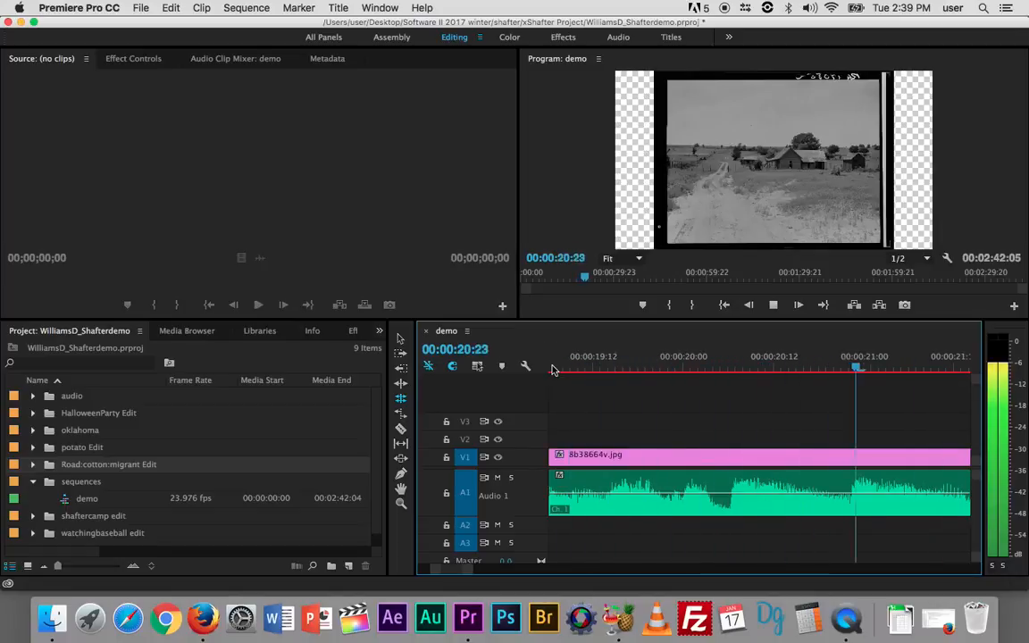
key(space)
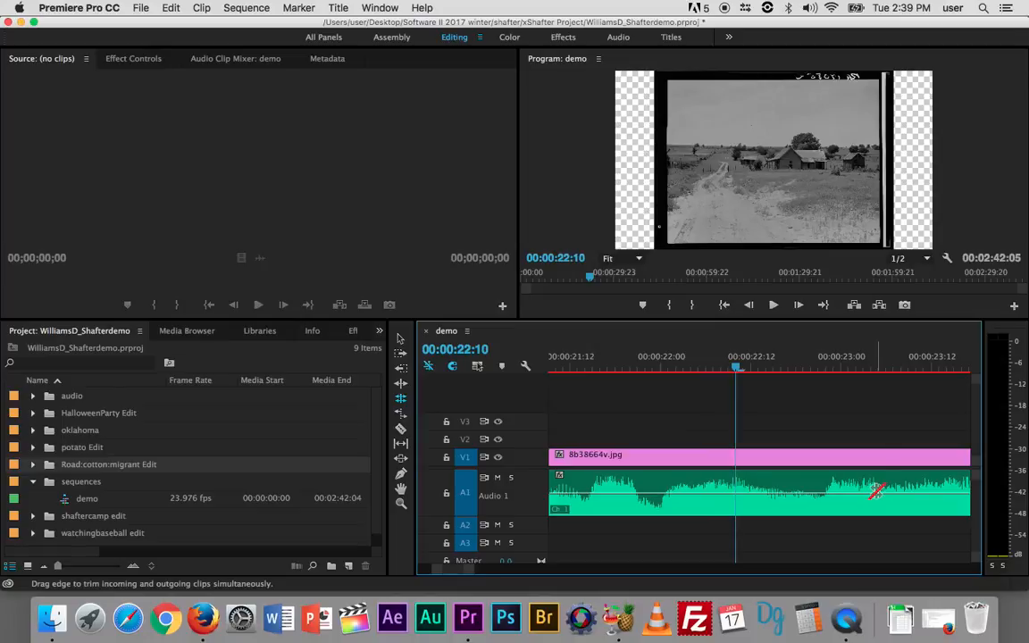
- Roll the cut between 8b38664v.jpg and 8b29745v.jpg to the playhead at 00:00:22:10
key(minus)
key(minus)
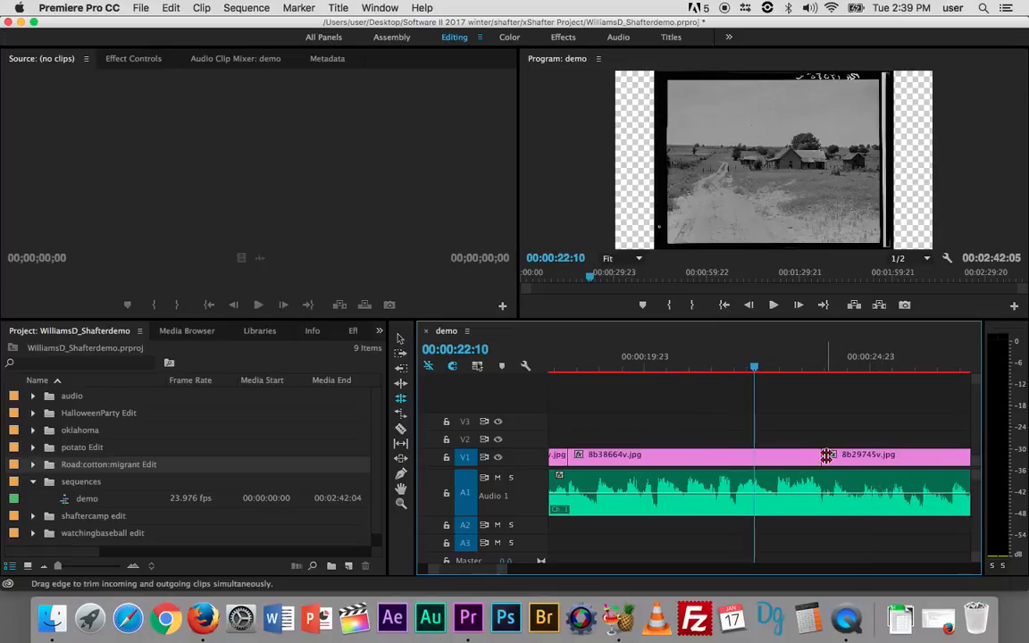
drag(824, 455, 755, 456)
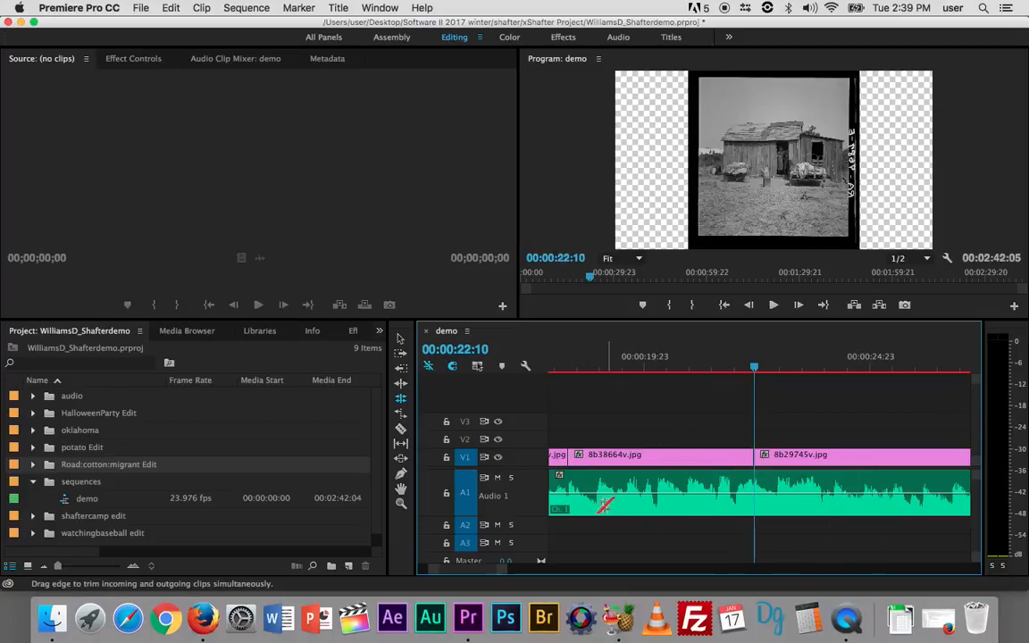
scroll(708, 494, down, 10)
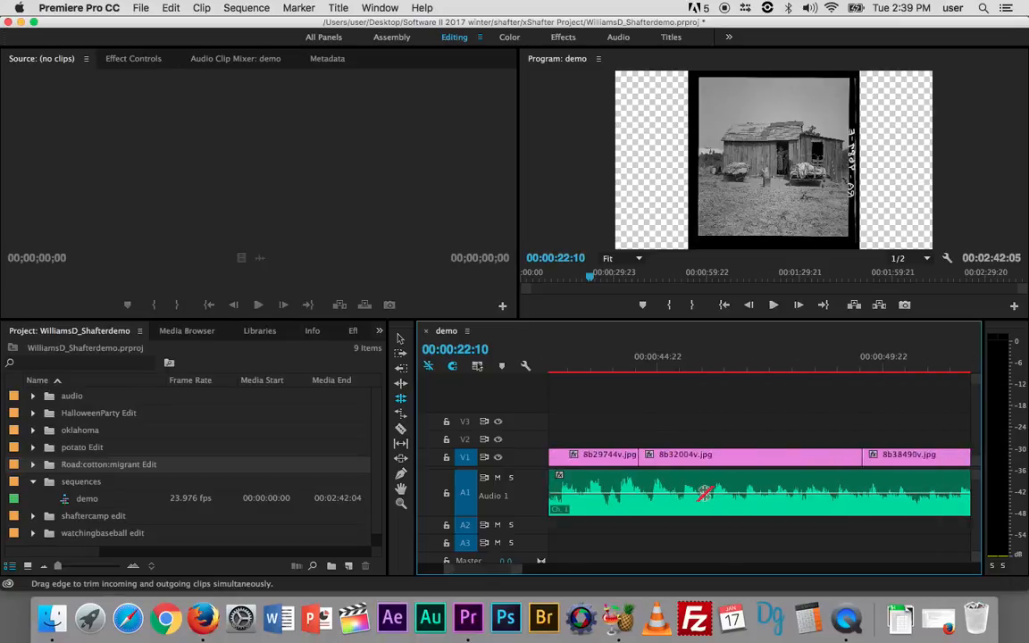
scroll(706, 494, right, 8)
scroll(706, 494, left, 15)
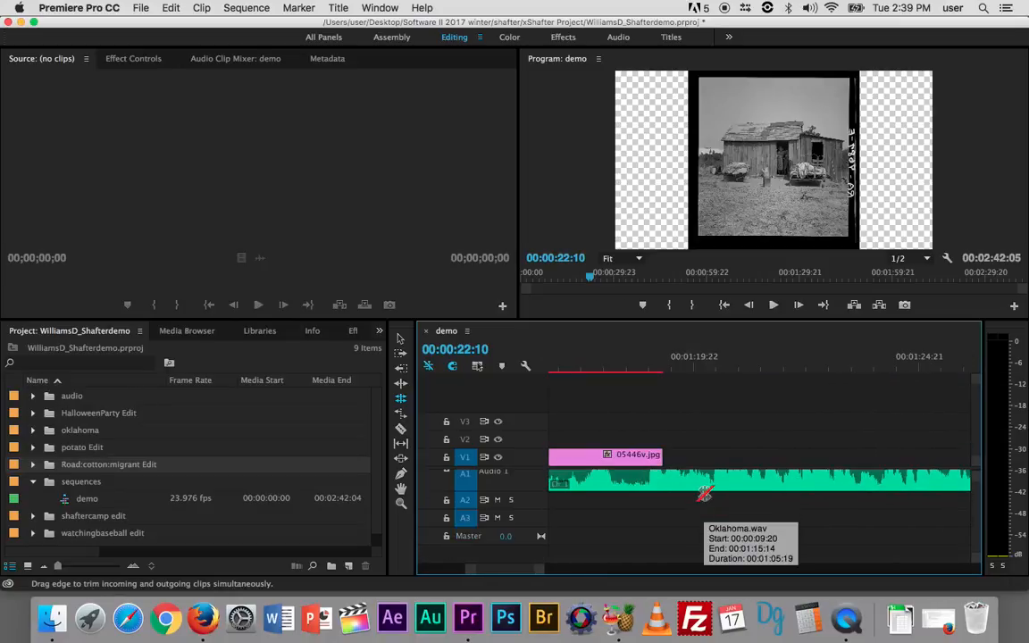
scroll(705, 495, left, 20)
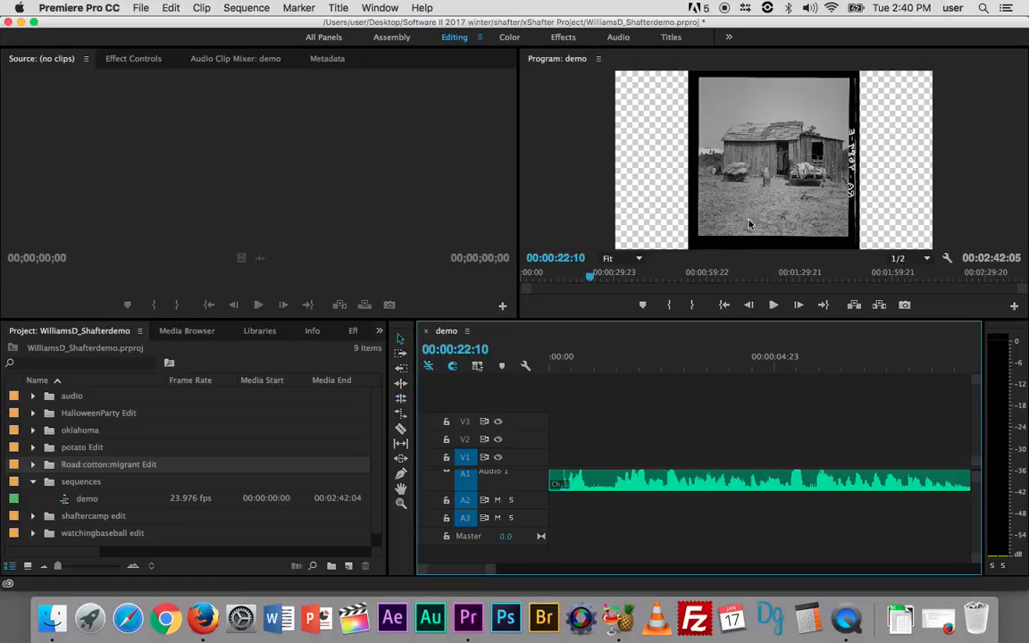
- Enlarge the 8b29745v.jpg image slightly with its transform handles and shift it a little to the right within the frame
click(784, 185)
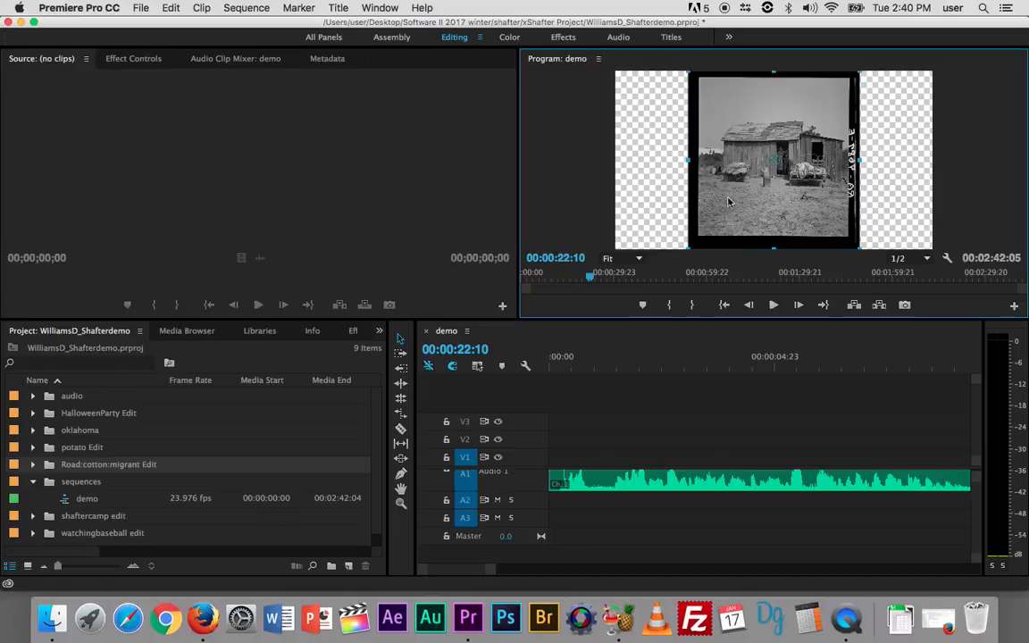
mouse_move(687, 161)
mouse_down()
mouse_move(581, 173)
mouse_move(671, 167)
mouse_move(682, 179)
mouse_up()
mouse_move(747, 209)
mouse_down()
mouse_move(749, 191)
mouse_move(813, 193)
mouse_move(763, 199)
mouse_up()
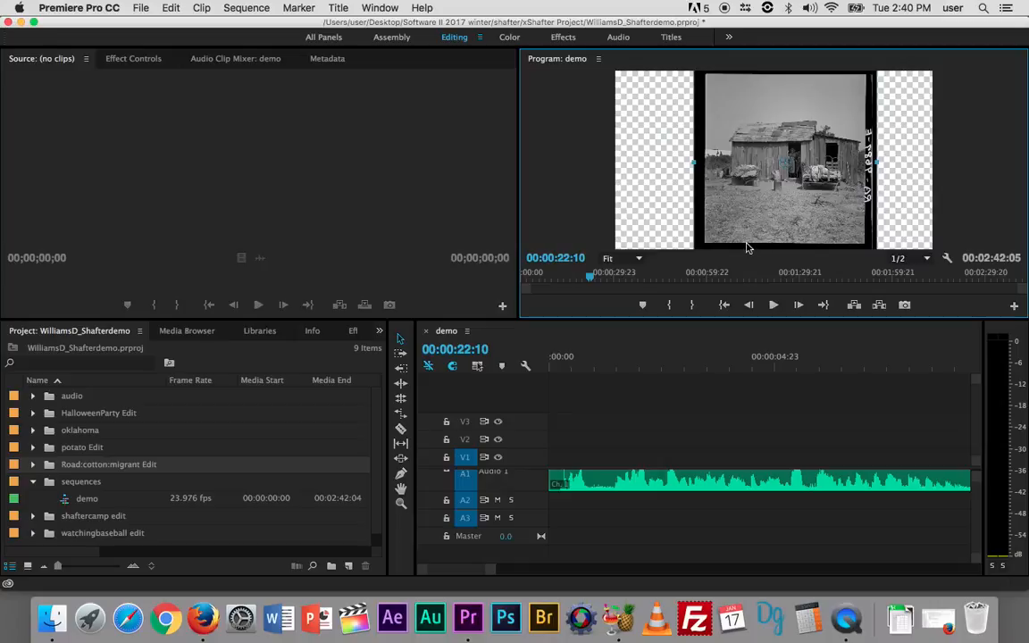
scroll(631, 404, right, 10)
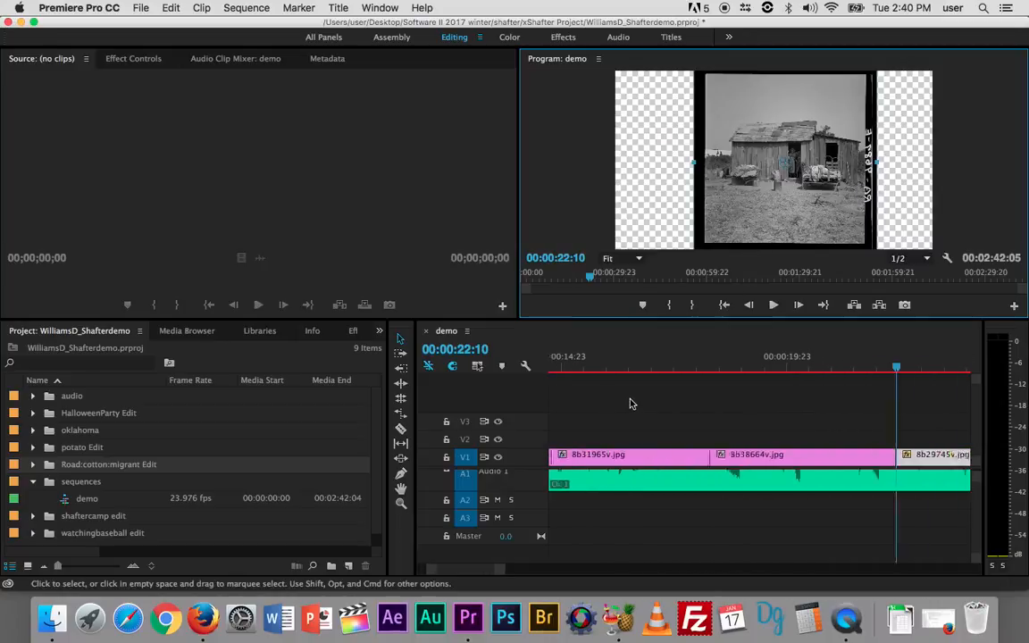
scroll(629, 404, right, 20)
scroll(630, 404, right, 20)
scroll(630, 404, left, 4)
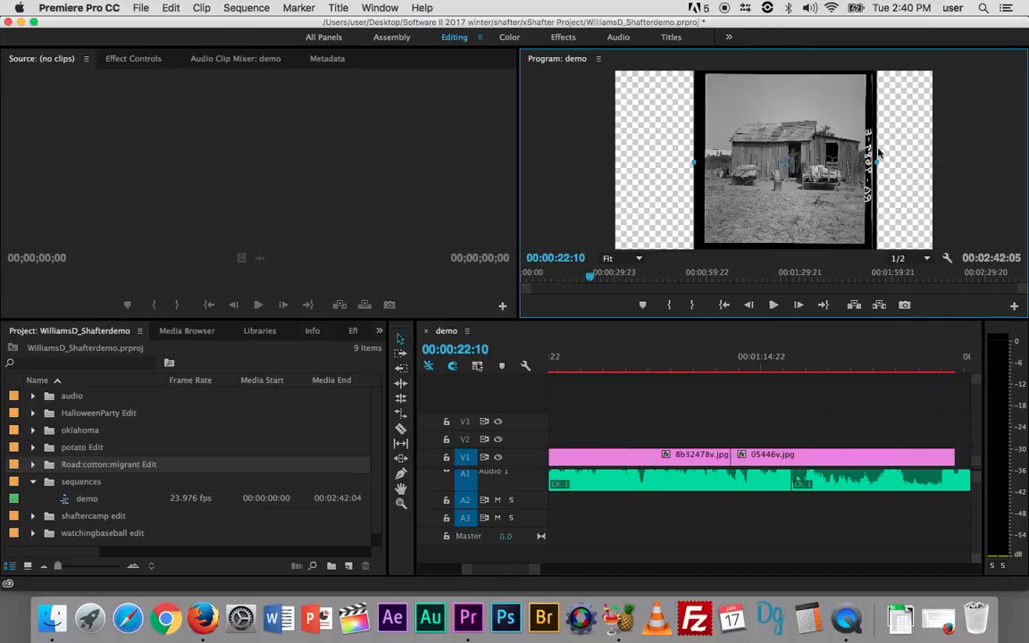